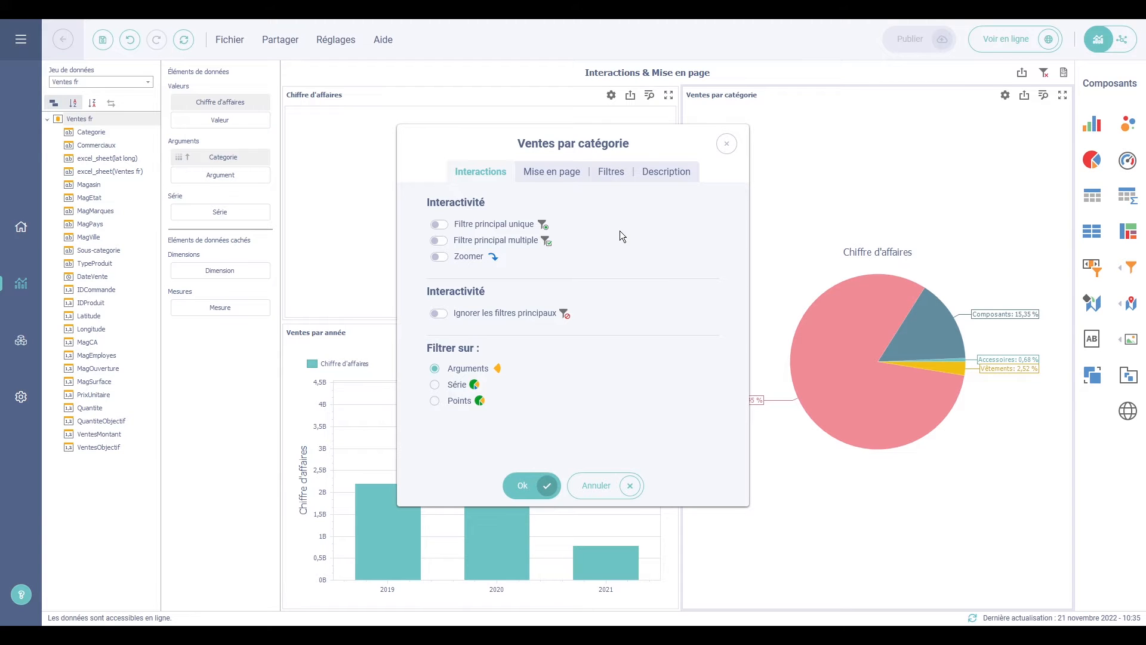
Enable Filtre principal unique on the Ventes par catégorie pie chart and filter the dashboard by Composants and by Vélos in turn
left_click(440, 225)
left_click(535, 484)
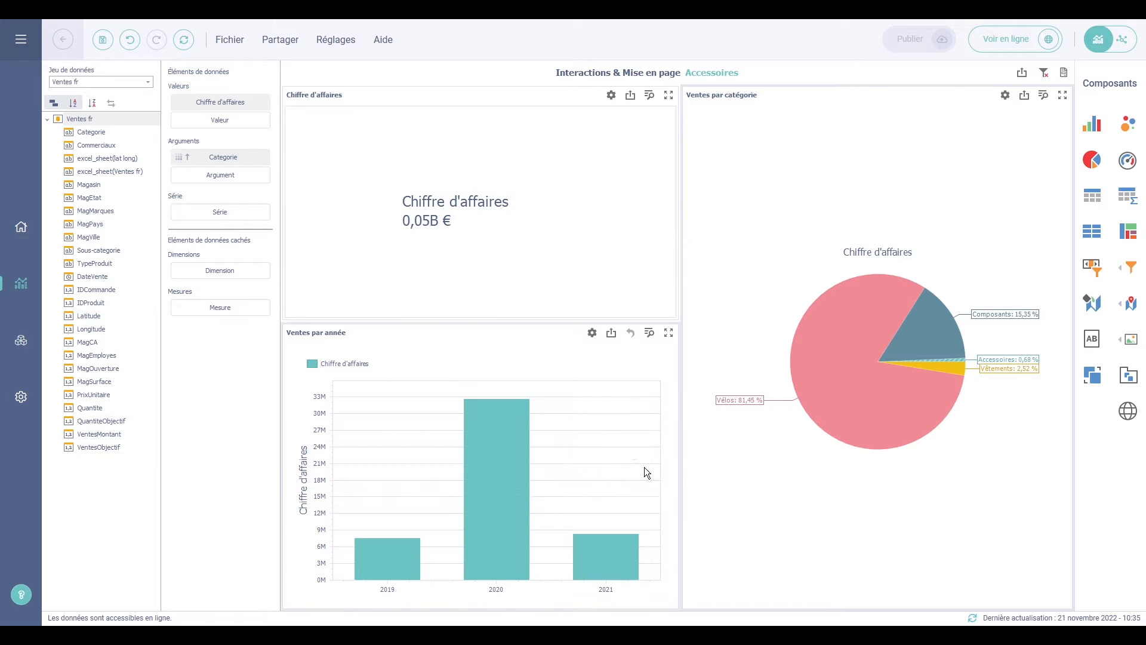
mouse_move(1038, 363)
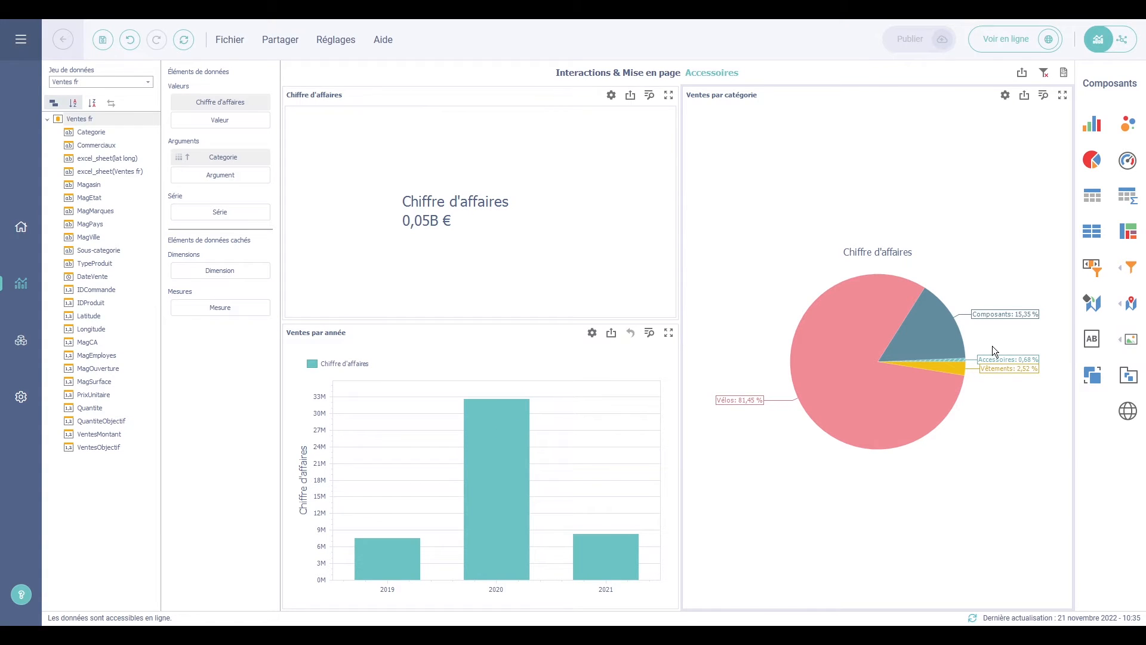
left_click(937, 340)
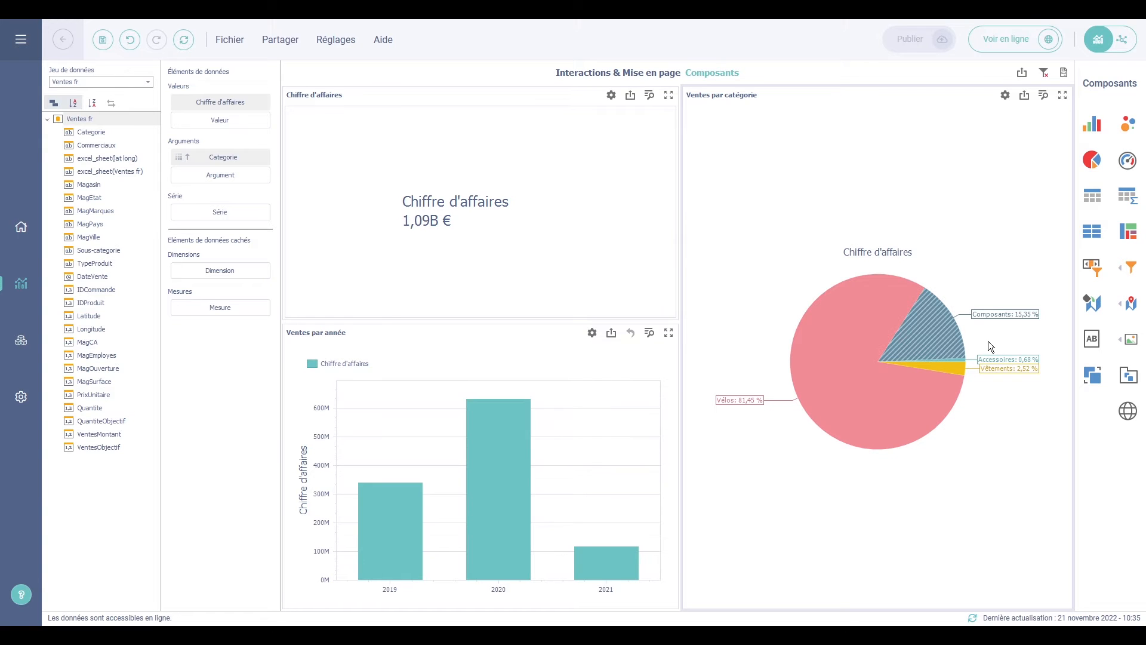
left_click(915, 403)
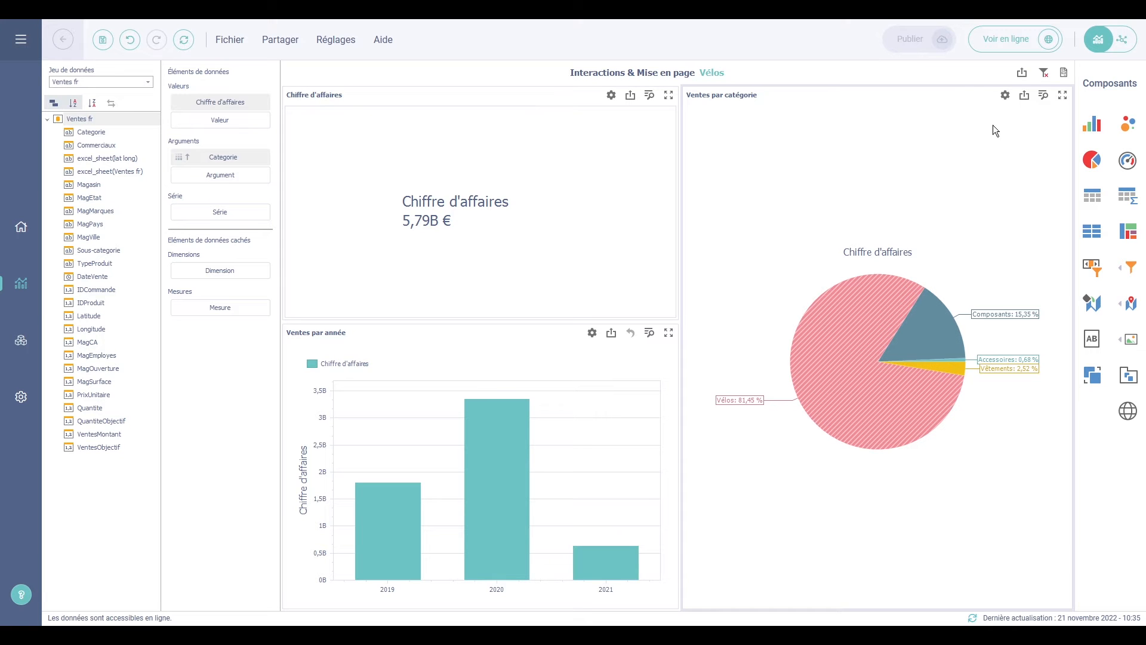
Switch the Ventes par catégorie pie chart's interactivity to Filtre principal multiple
left_click(1005, 96)
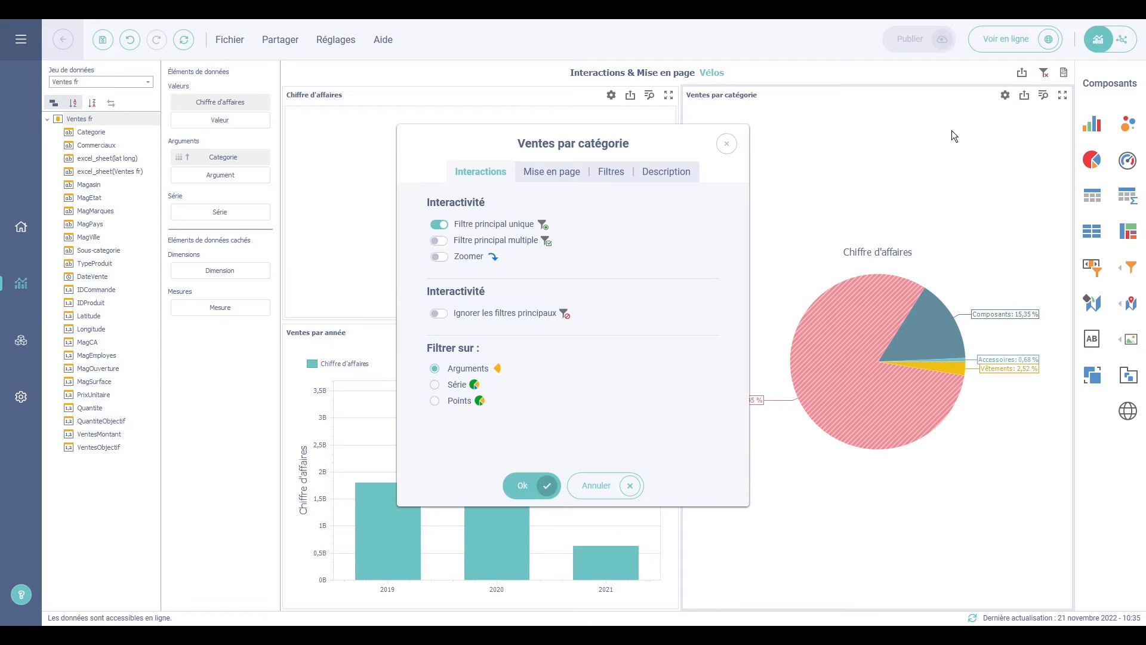
left_click(439, 240)
left_click(525, 484)
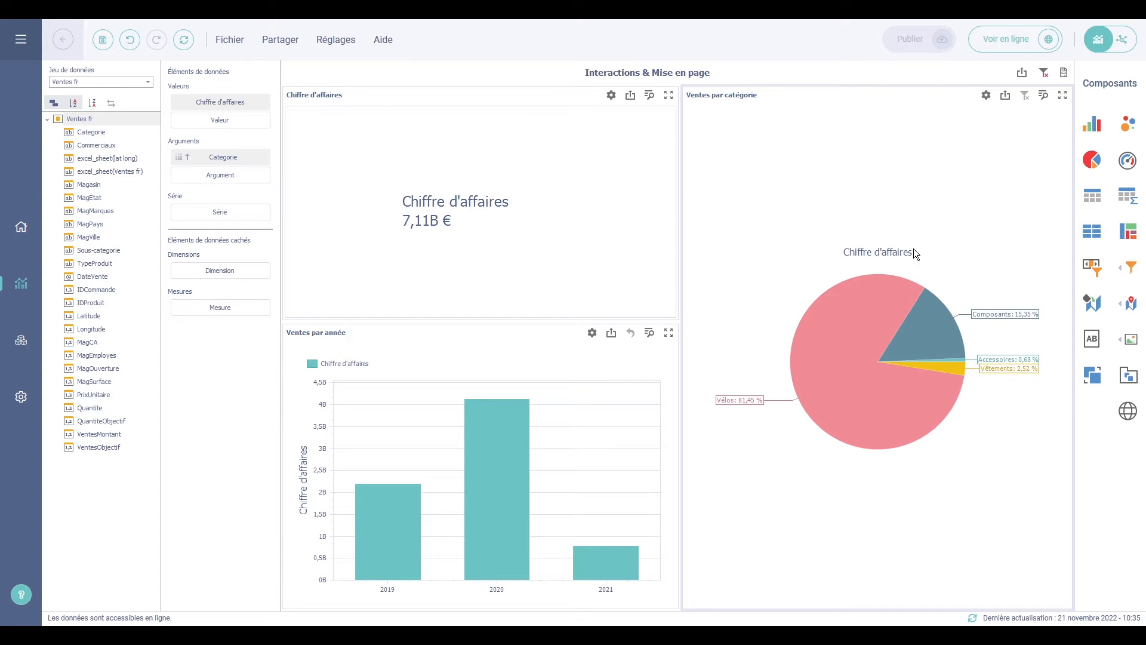
Filter the dashboard by the Composants, Vélos and Vêtements slices together, and clear the pie chart's filter
left_click(937, 326)
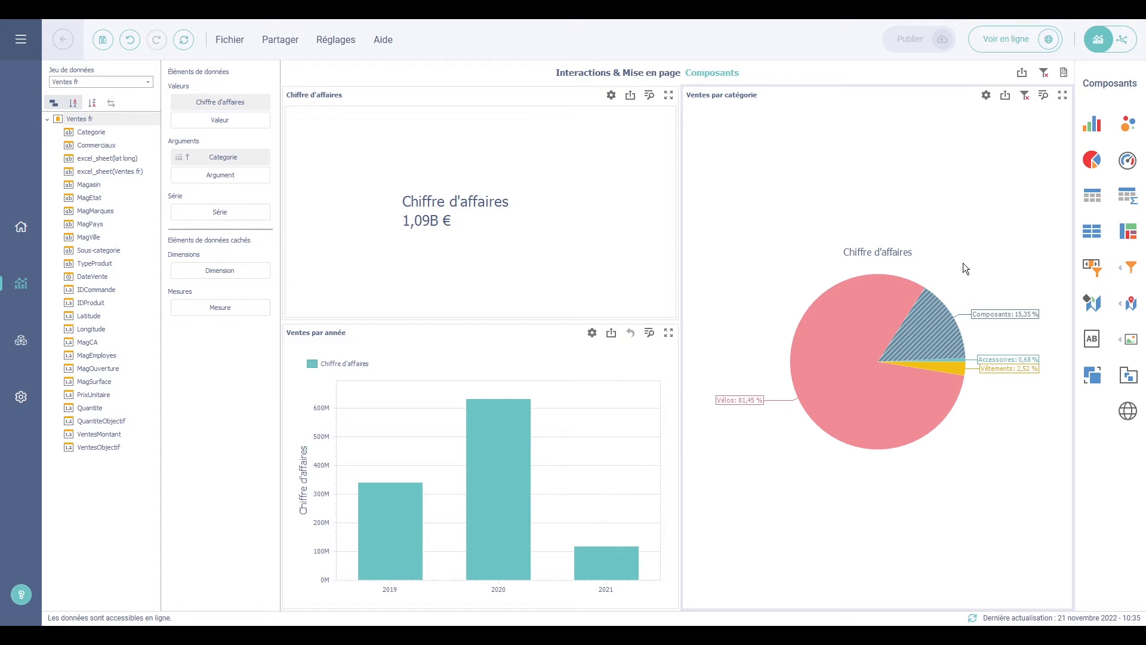
left_click(857, 402)
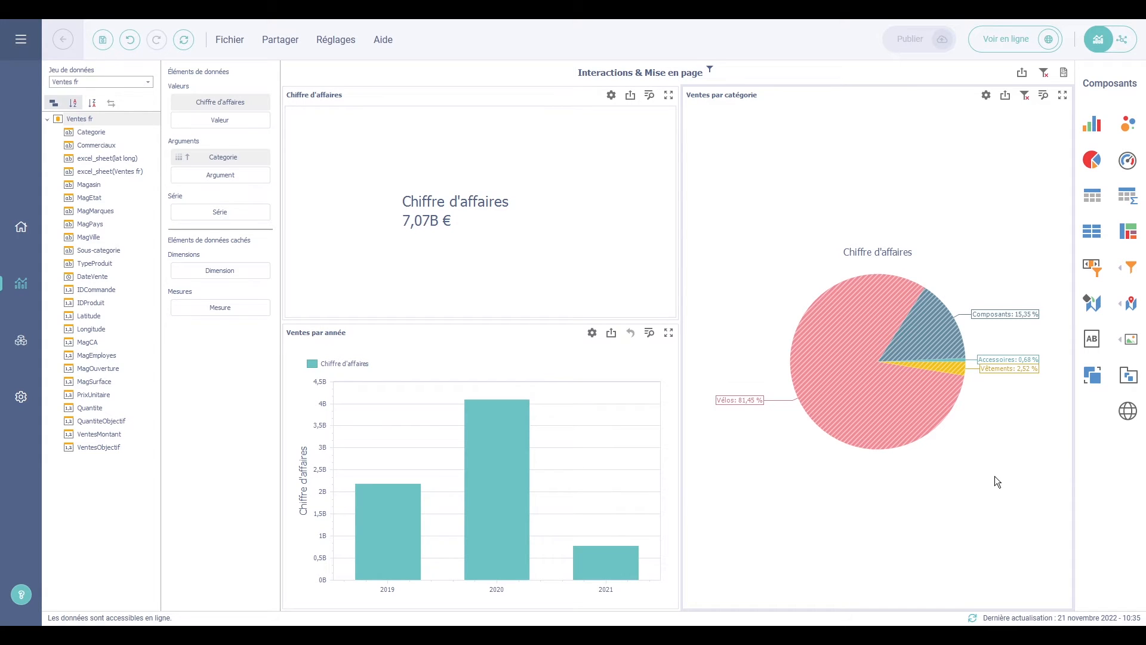
left_click(1025, 96)
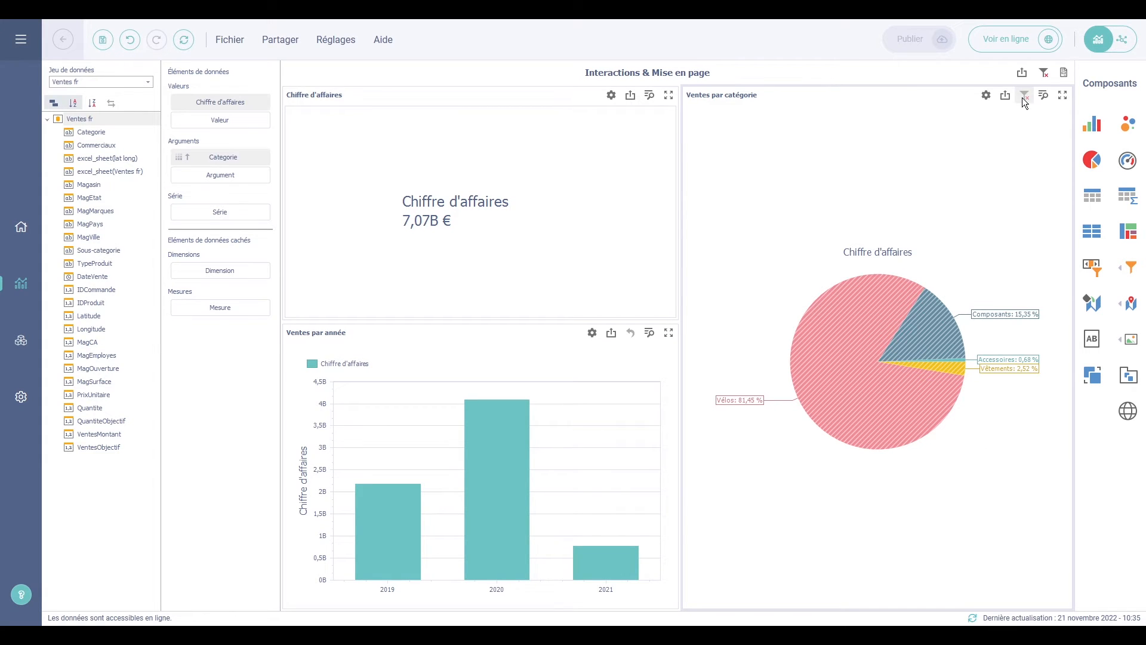
Make the Chiffre d'affaires card ignore the main filters, and test it by selecting the Vélos, Composants and Vêtements slices
left_click(610, 95)
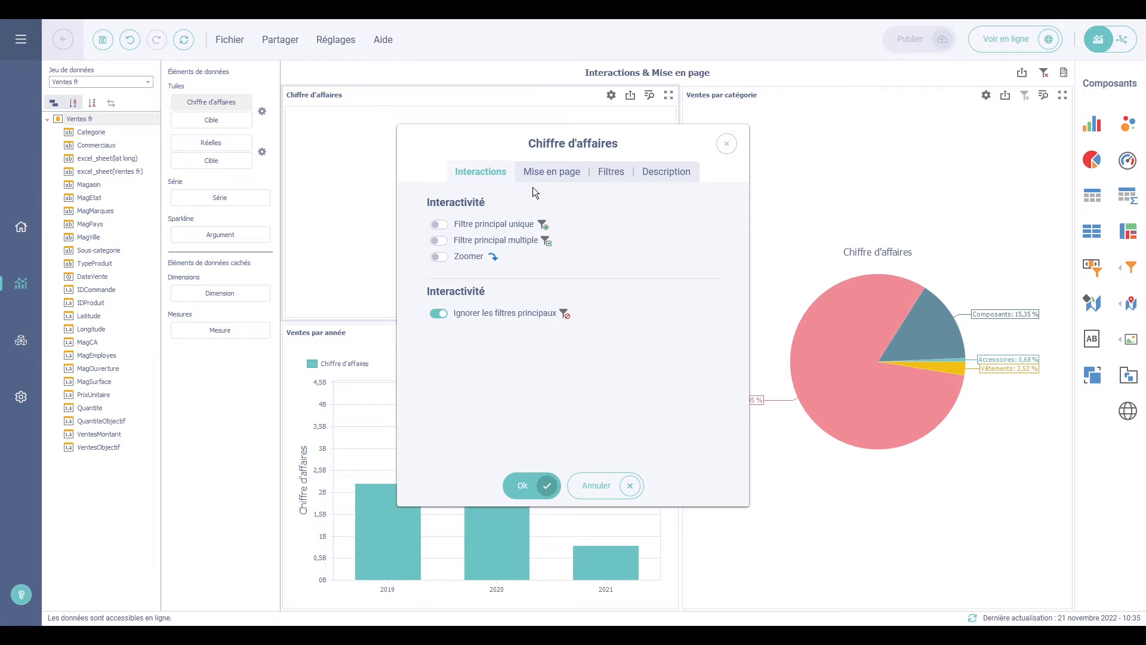
left_click(525, 485)
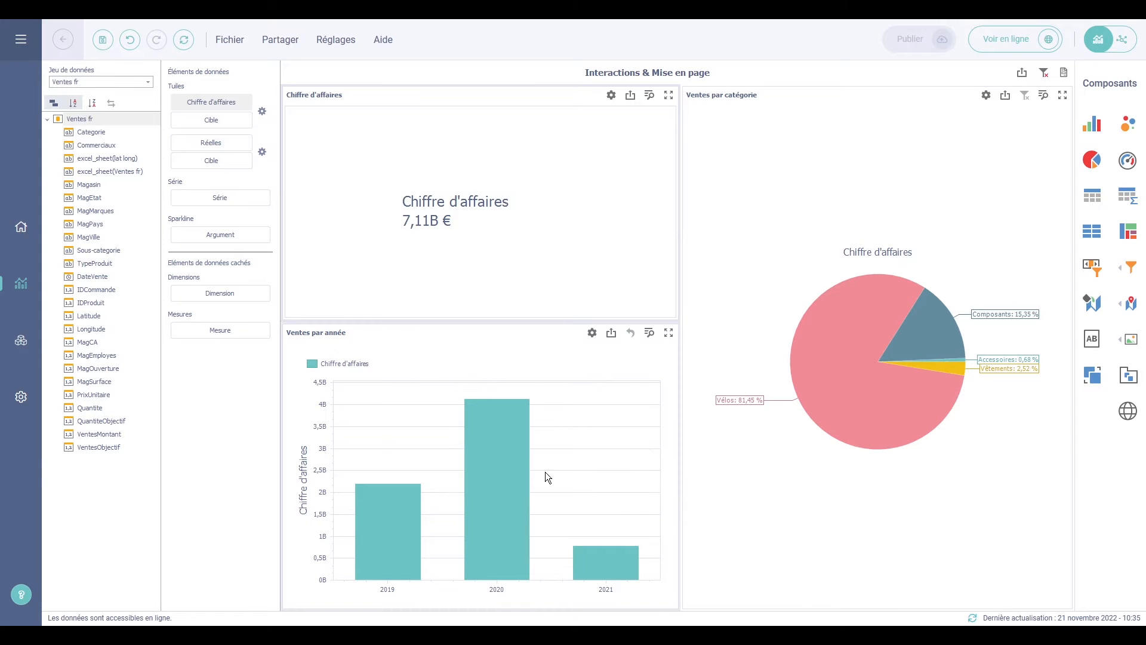
left_click(890, 216)
left_click(865, 313)
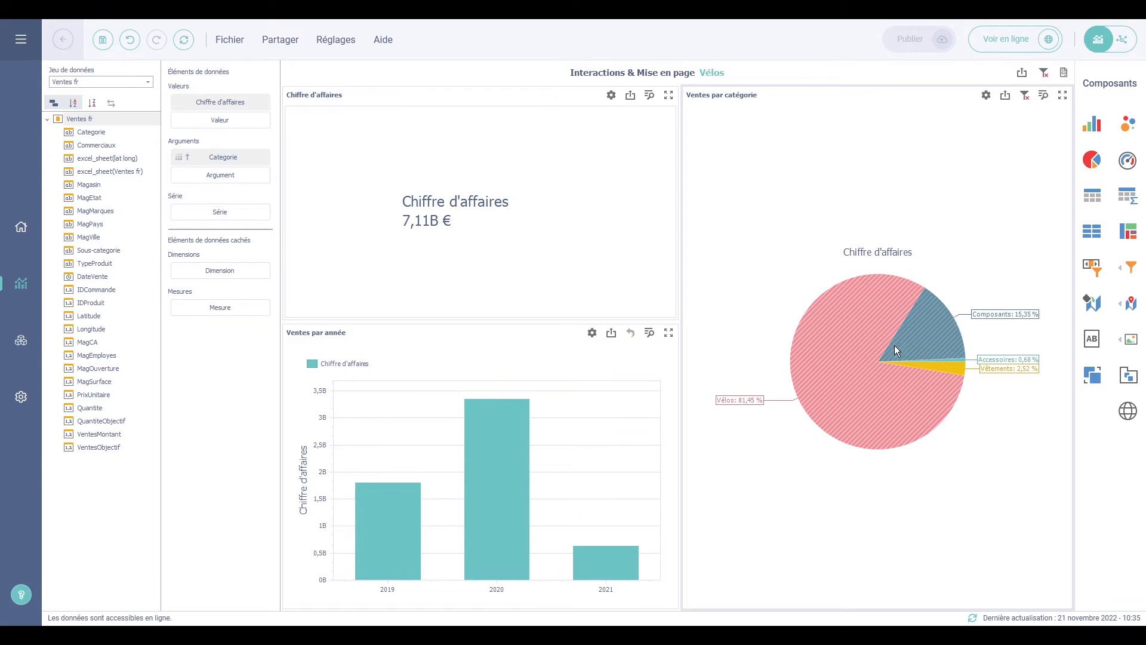
left_click(916, 338)
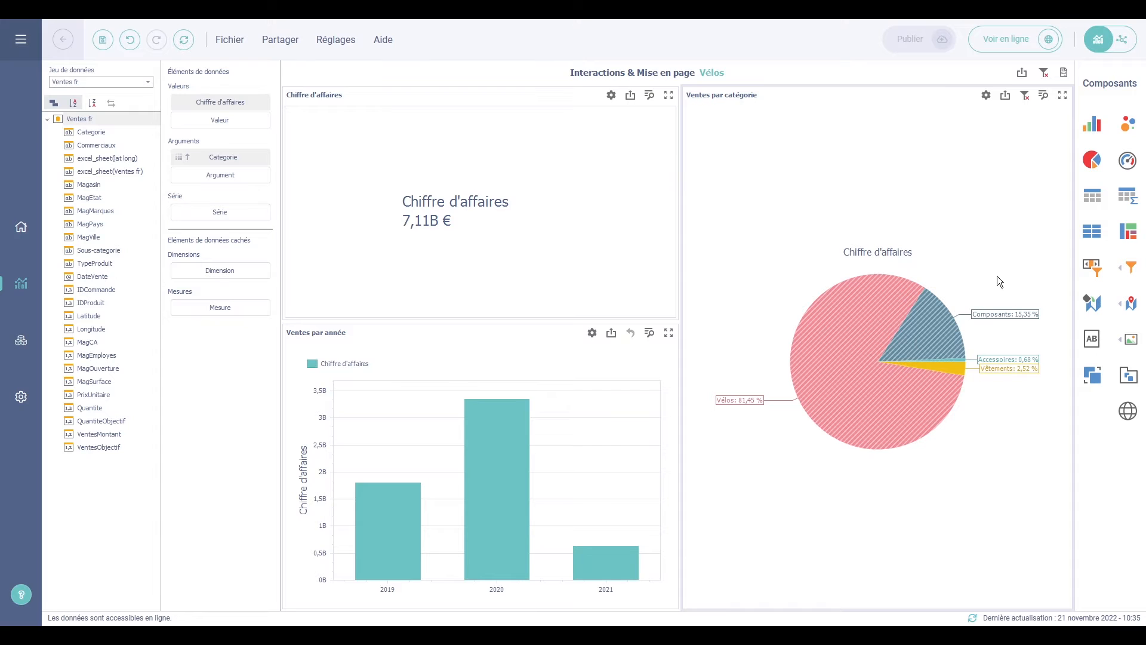
left_click(957, 368)
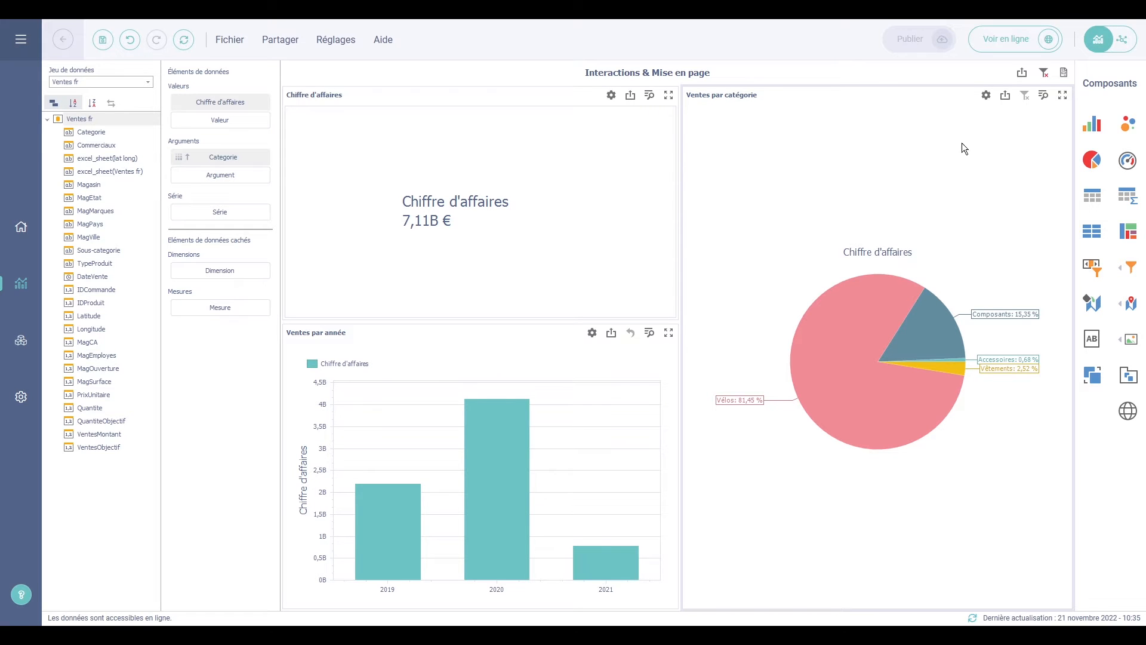
Add MagPays as the series of the Ventes par catégorie pie chart and filter the dashboard by the Vélos category
left_click(985, 98)
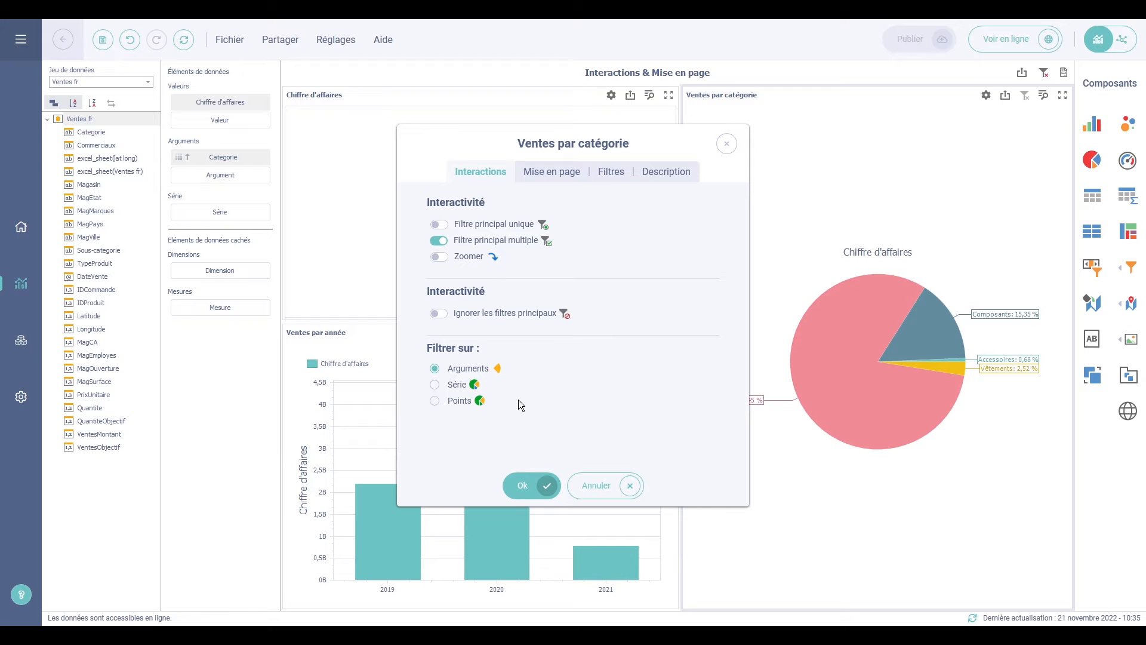
left_click(725, 144)
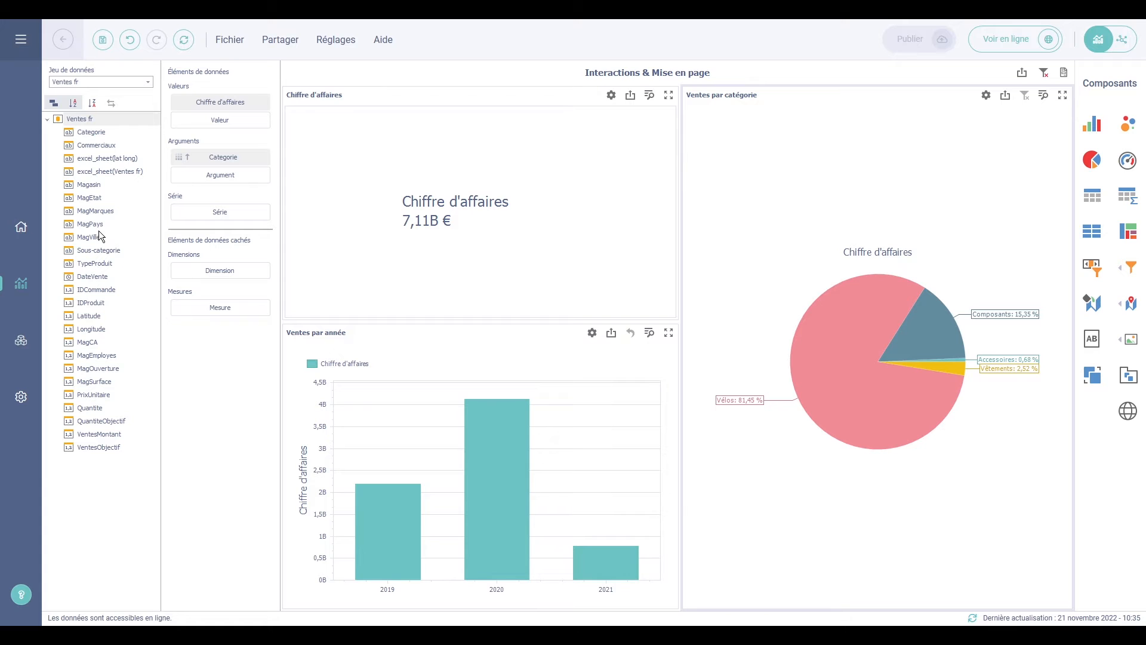
left_click_drag(88, 224, 222, 212)
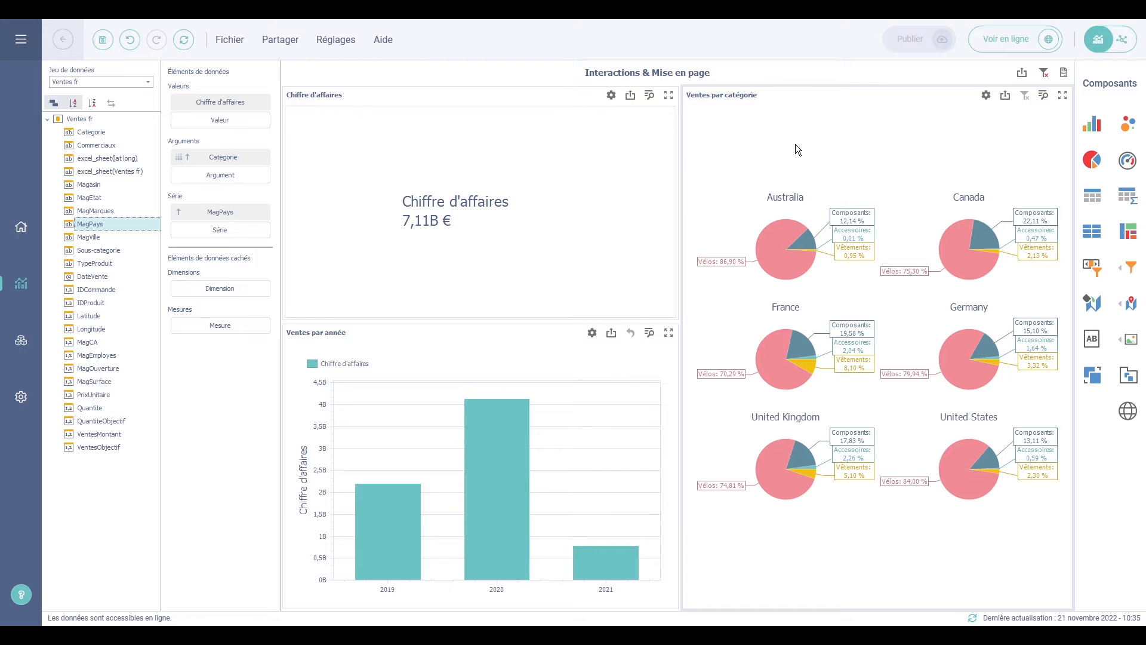
left_click(779, 227)
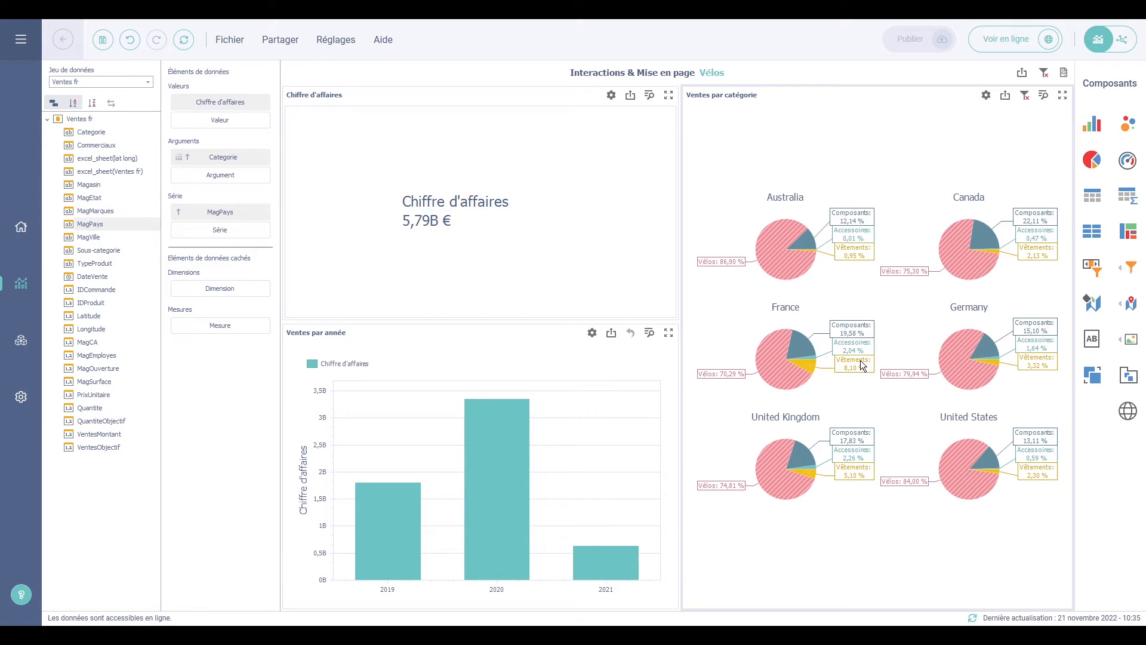
Set the Ventes par catégorie chart to filter on Série, and filter the dashboard by Australia and by France in turn
left_click(986, 96)
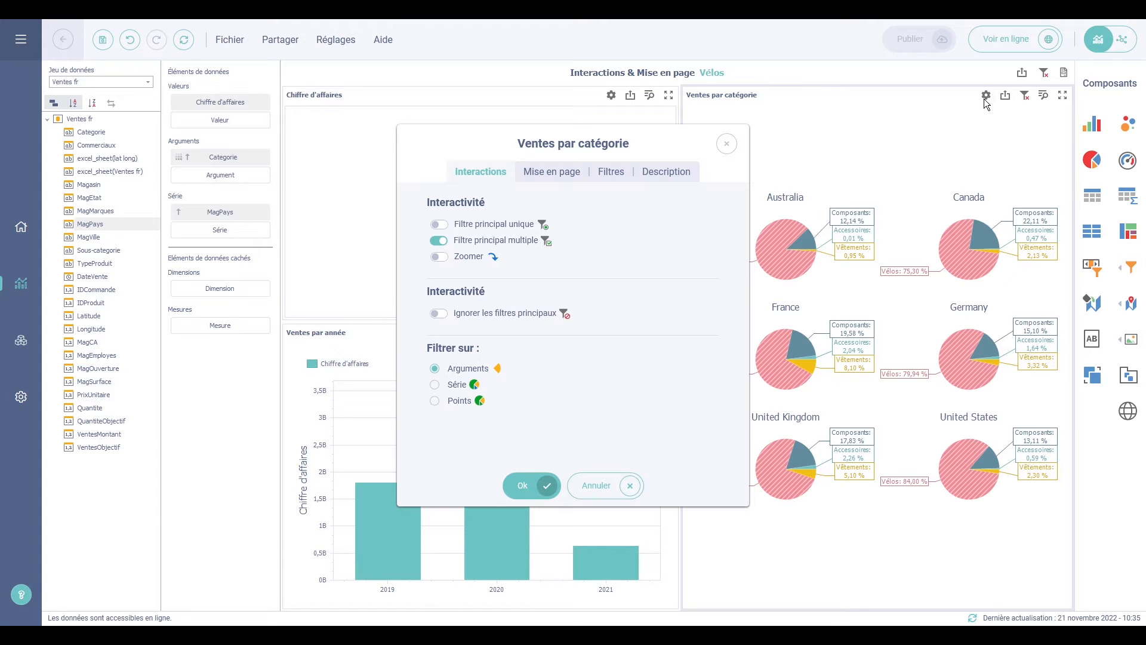
left_click(439, 386)
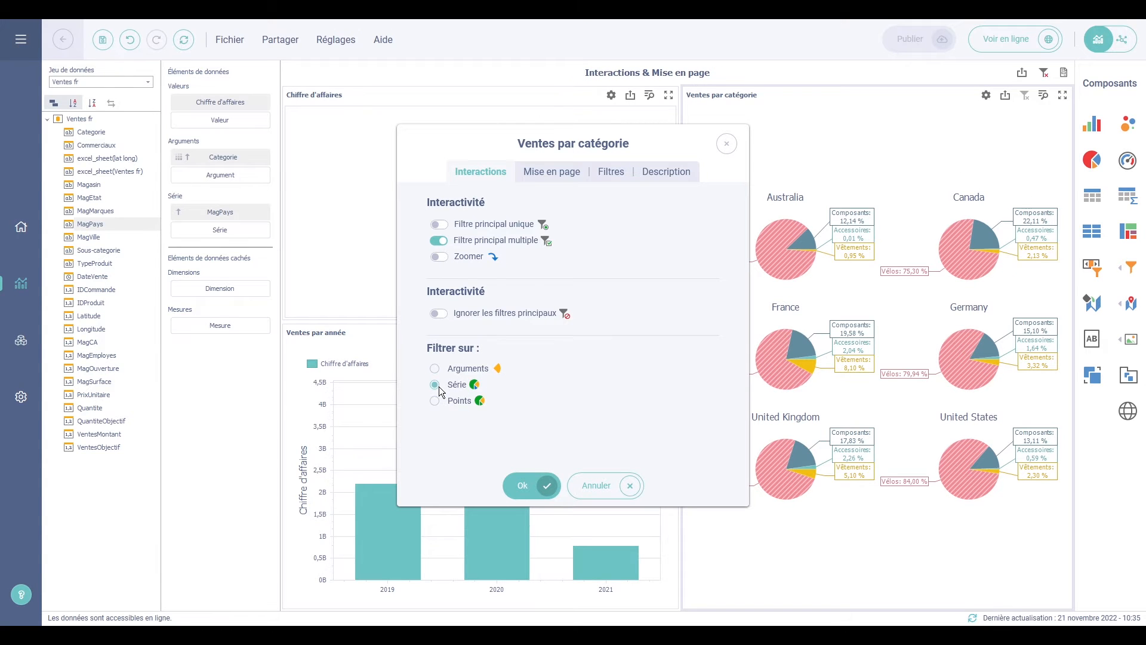
left_click(539, 484)
left_click(783, 249)
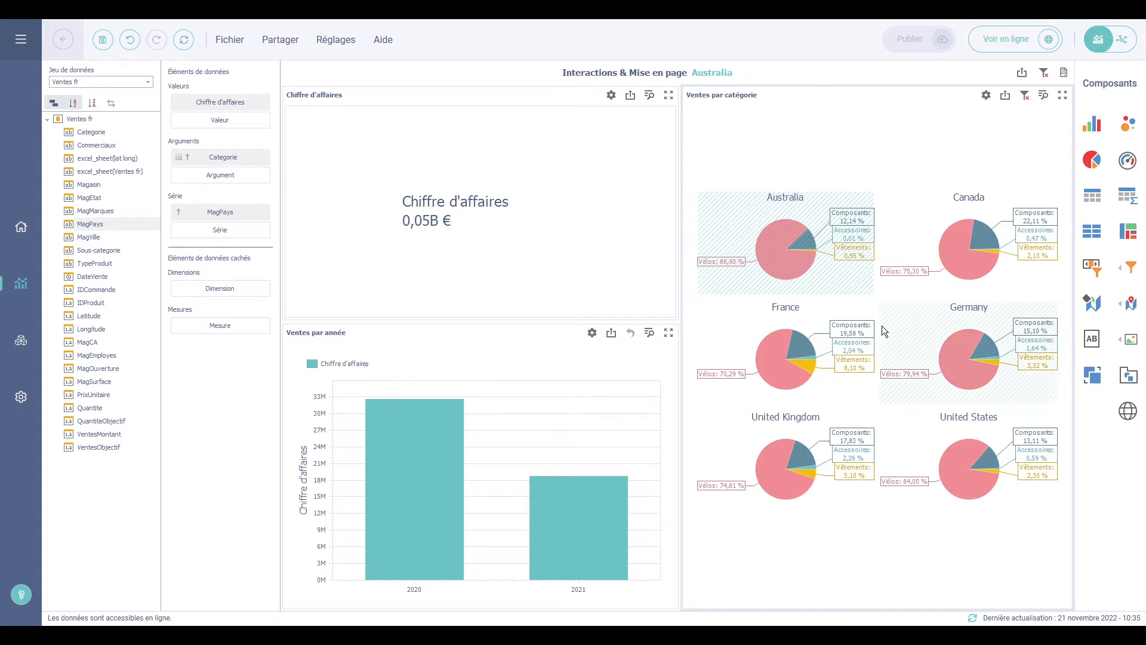
left_click(832, 345)
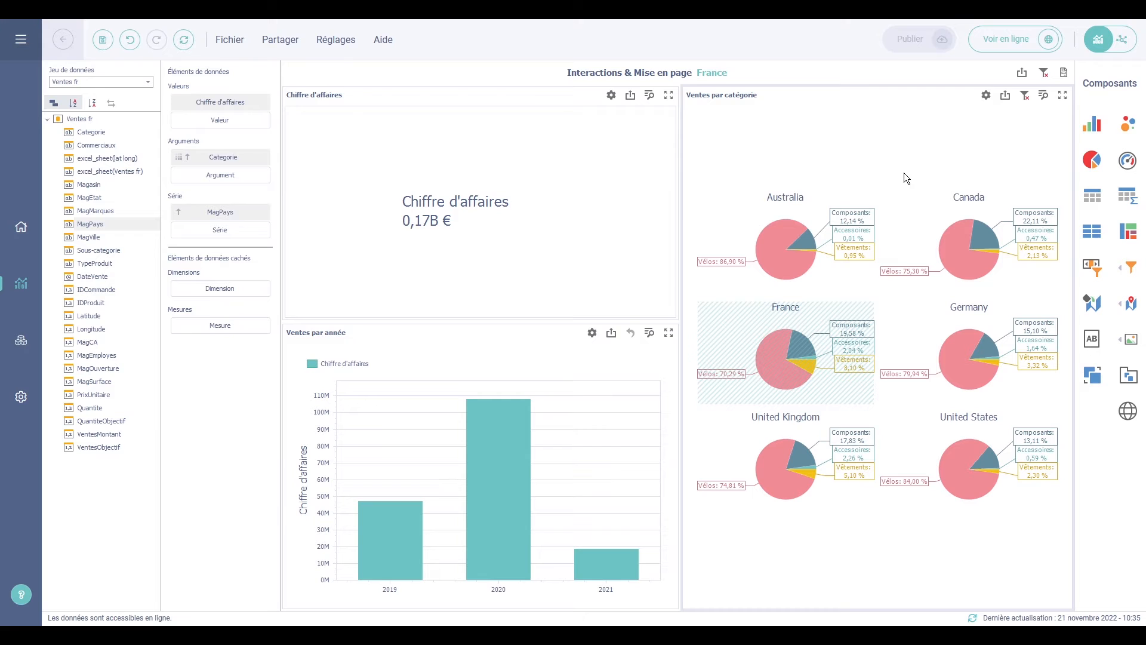
Set the Ventes par catégorie chart to filter on Points, and select the Vélos slice of France
left_click(988, 97)
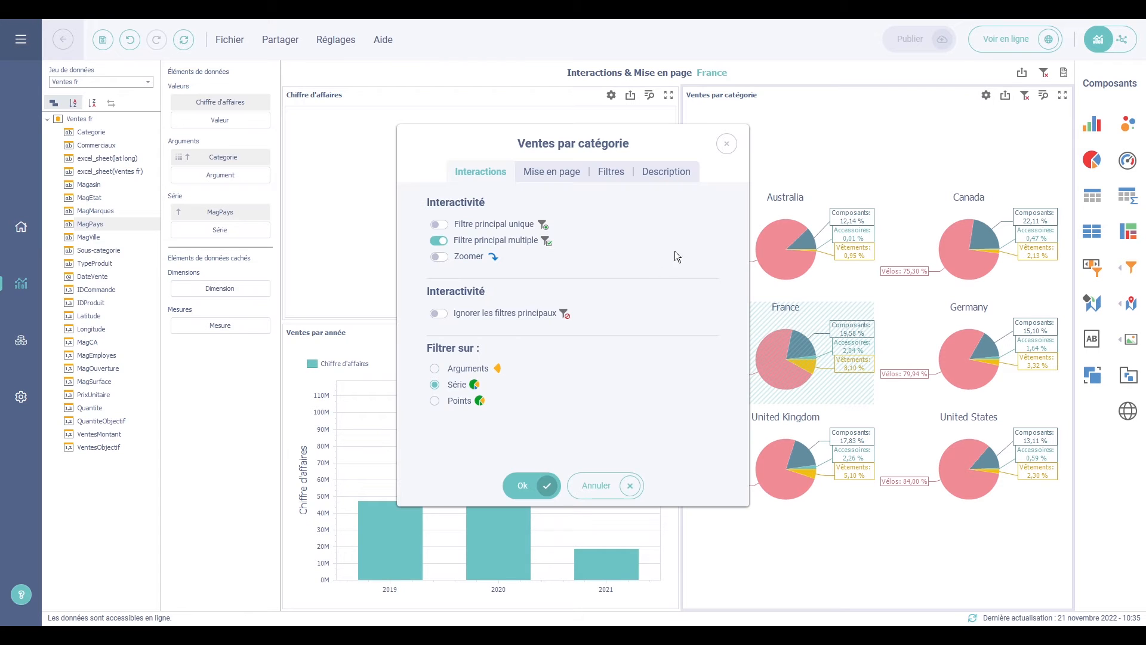
left_click(438, 400)
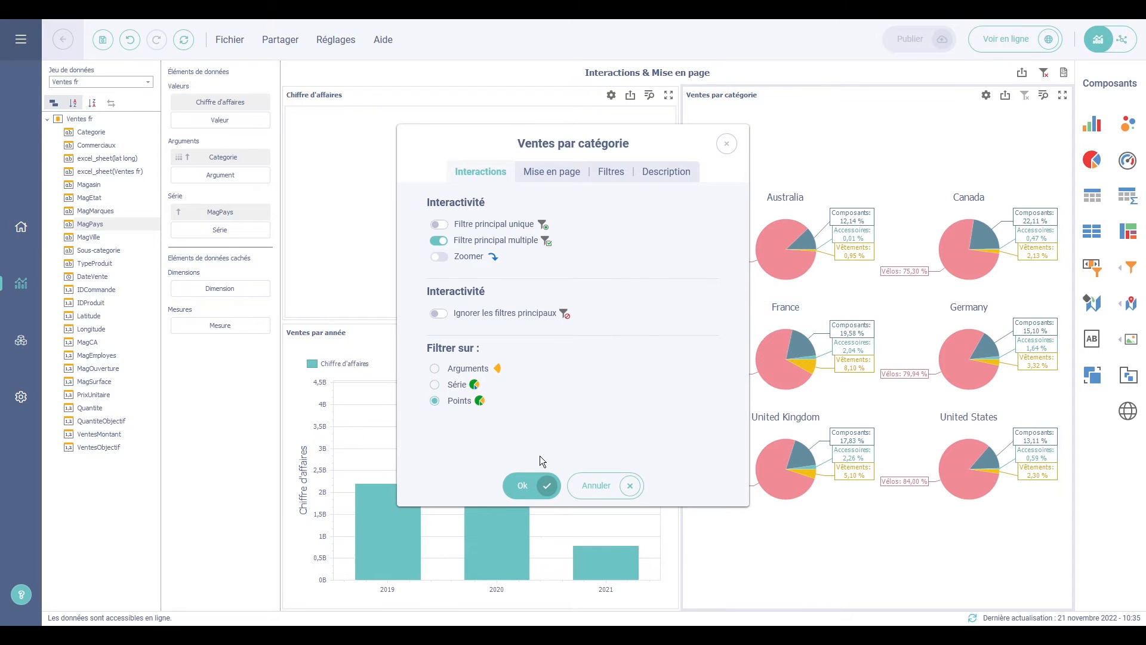
left_click(544, 484)
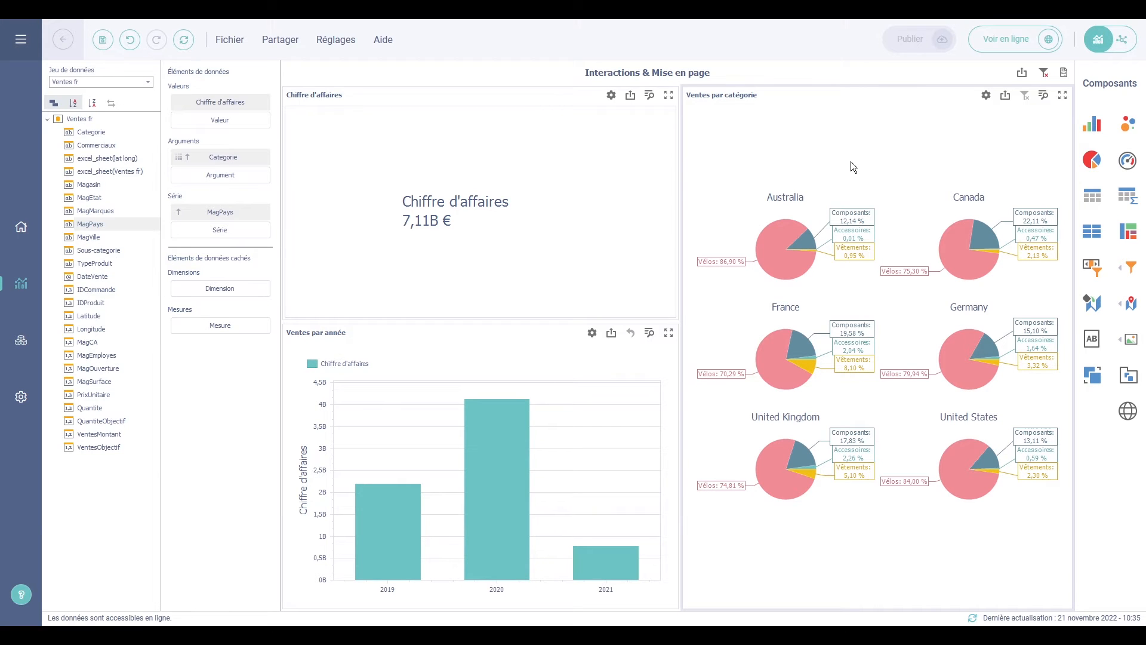
left_click(780, 350)
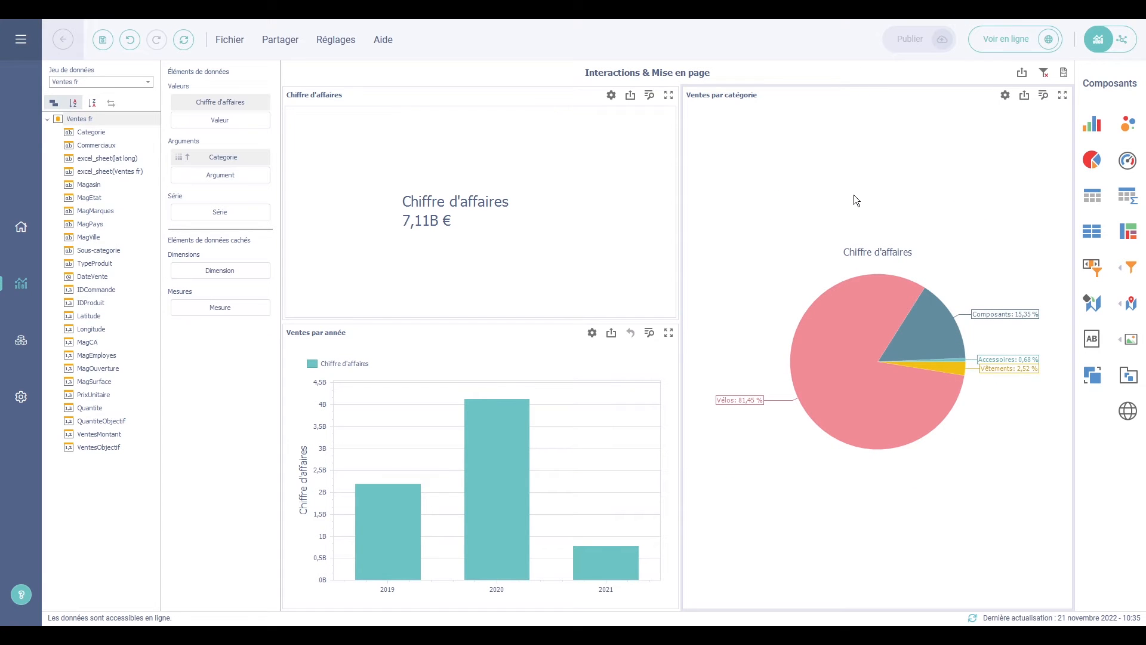
Add Sous-categorie as a second argument below Categorie in the Ventes par catégorie pie chart and enable its Zoomer interactivity
left_click(1005, 96)
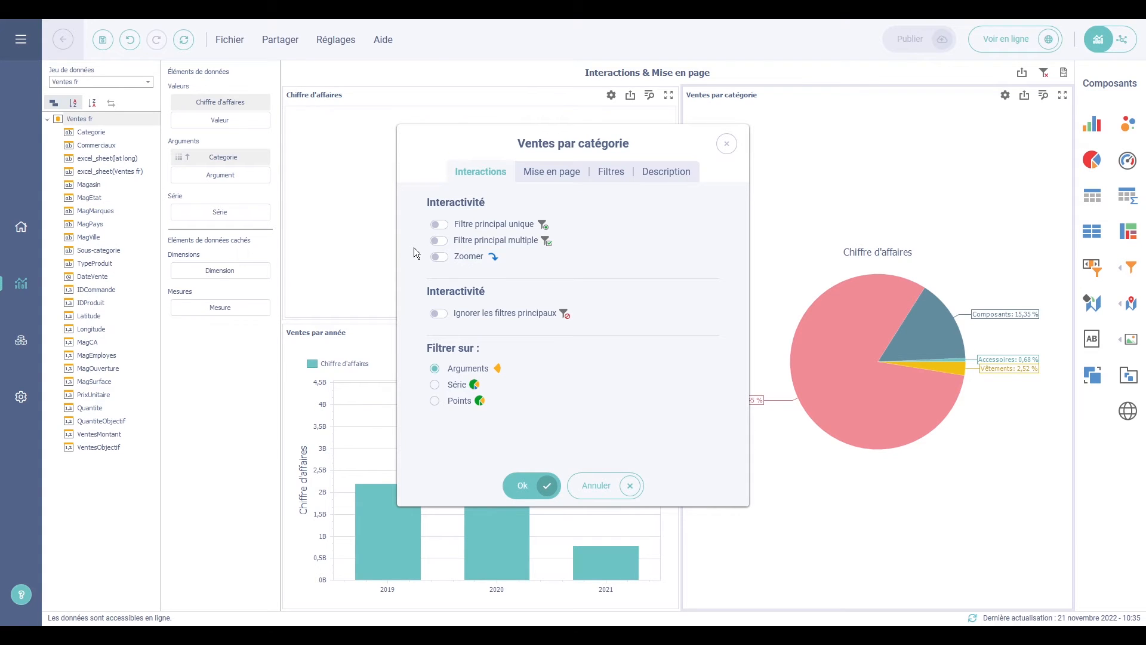
left_click(726, 144)
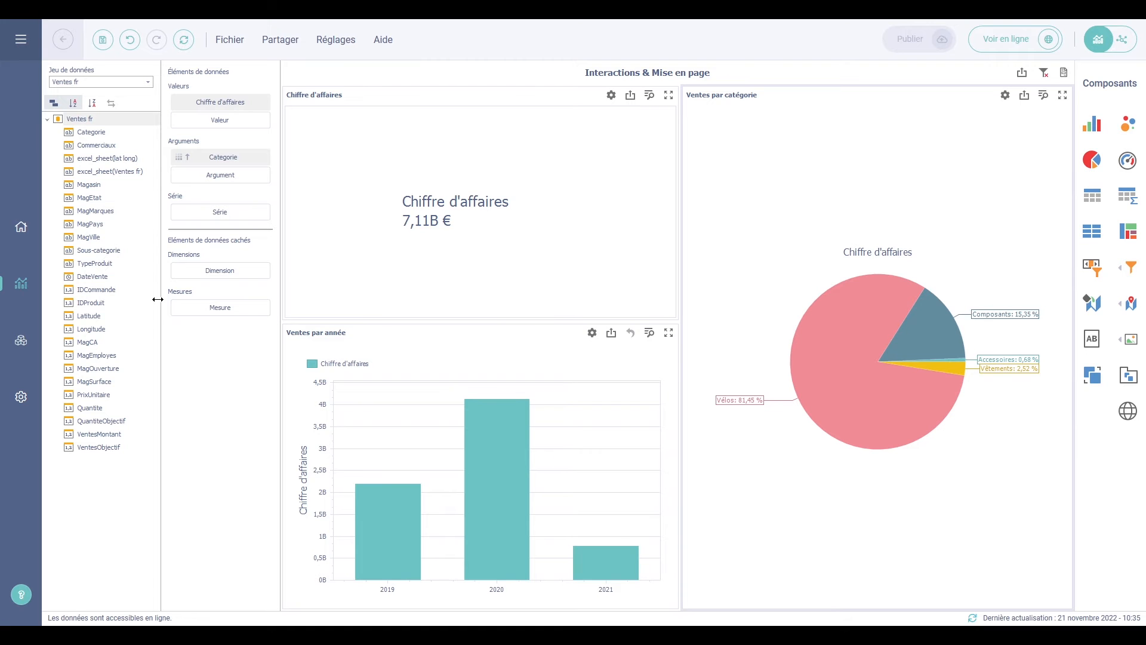
left_click_drag(108, 251, 230, 178)
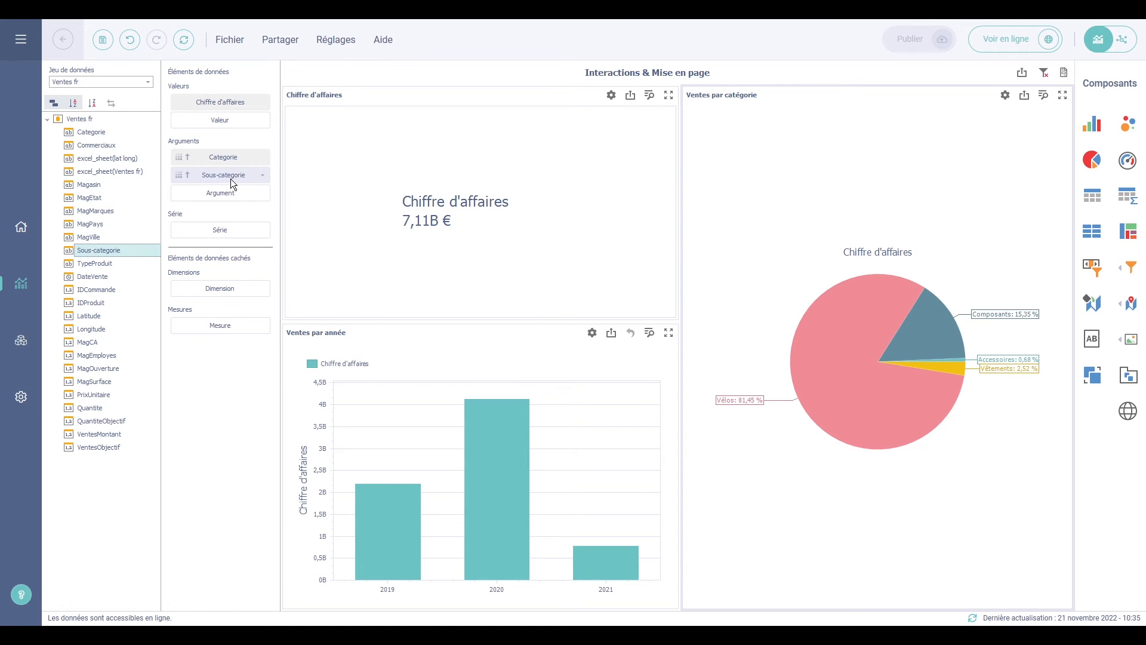
left_click(1004, 94)
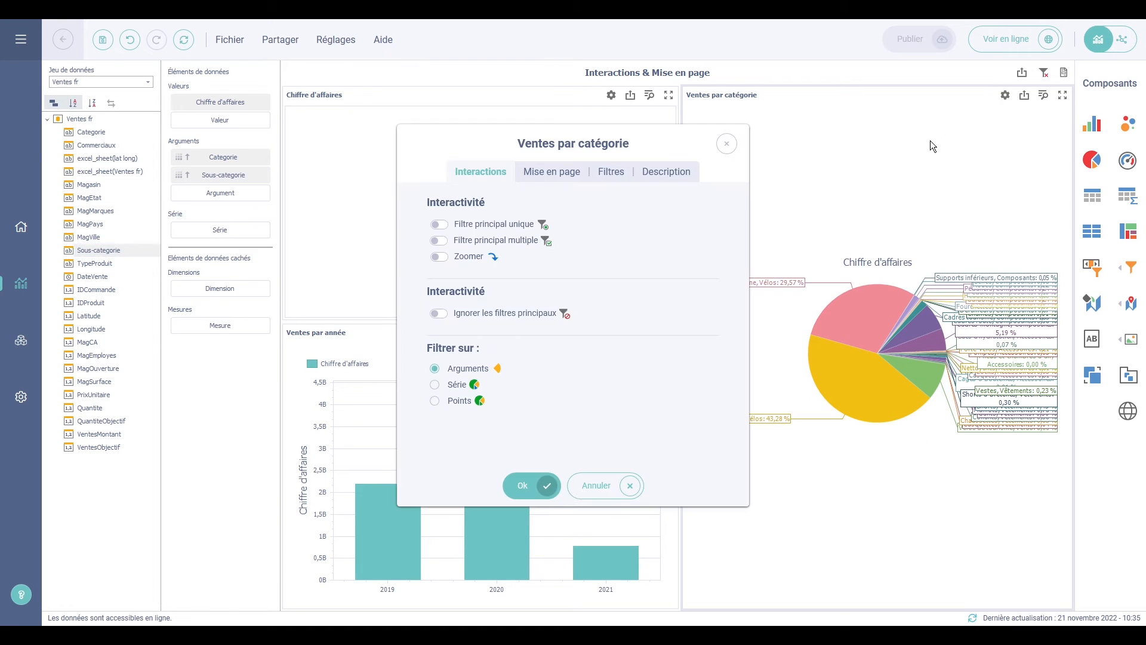
left_click(446, 256)
left_click(526, 483)
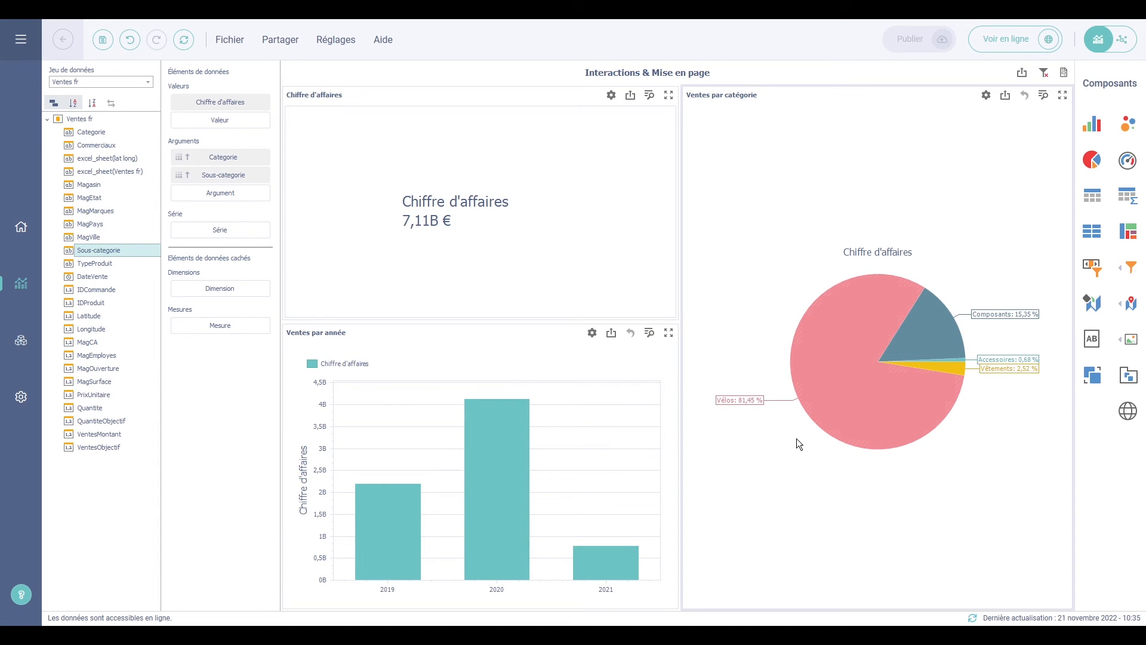
Drill down into the sub-categories of Vélos and of Composants in the pie chart, returning to the category level each time
left_click(847, 359)
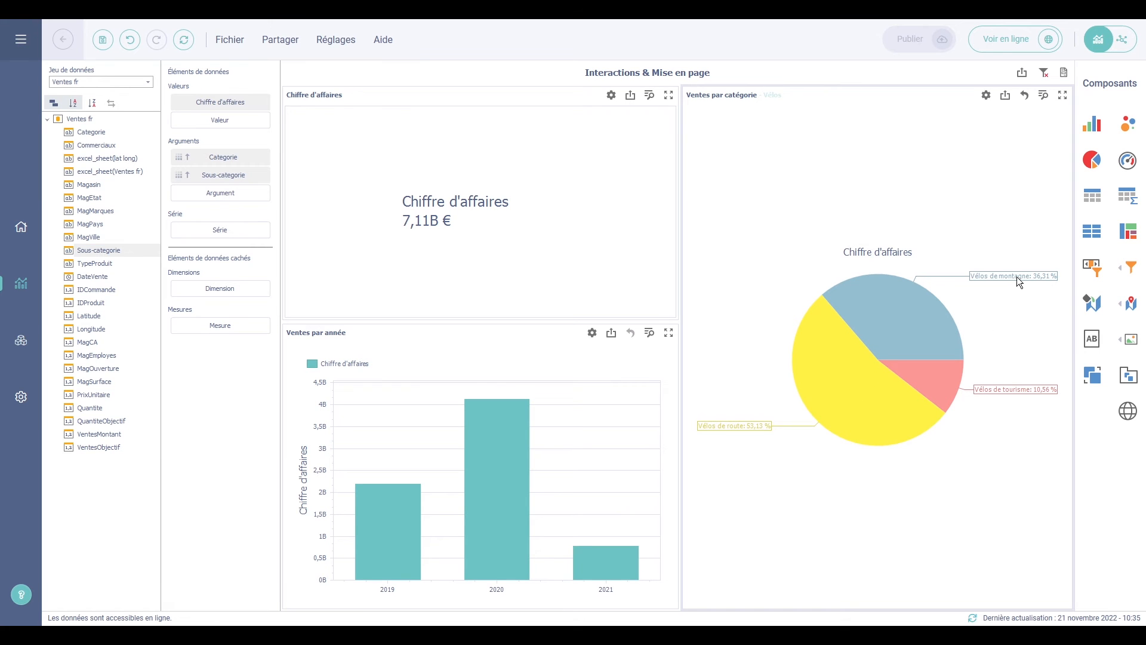
left_click(1025, 96)
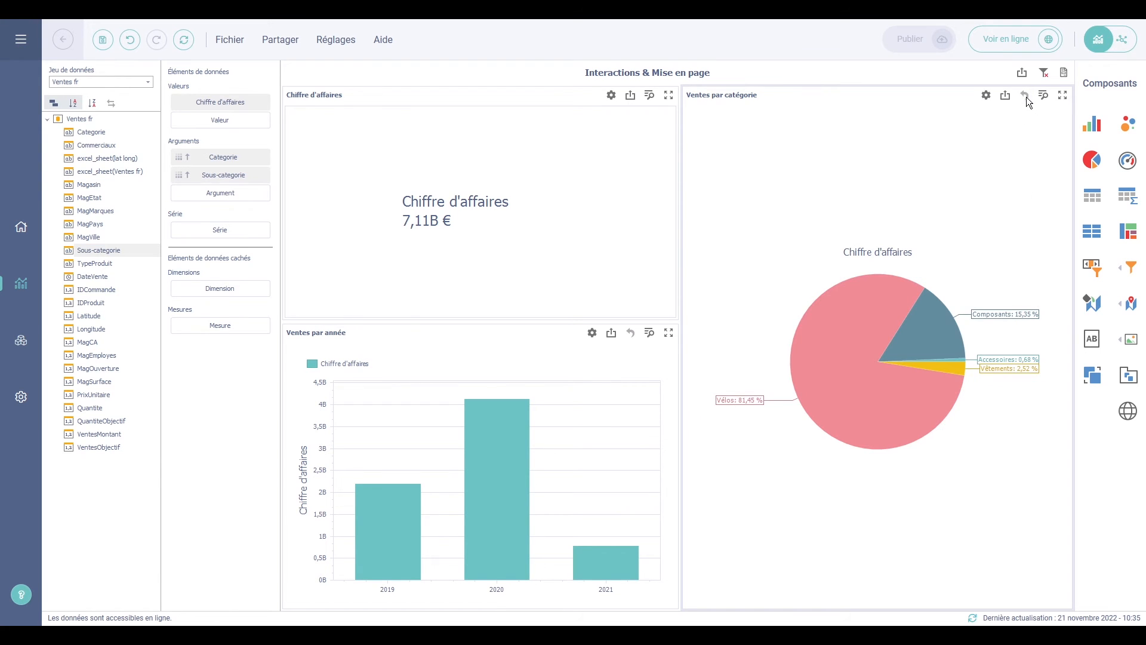
left_click(937, 321)
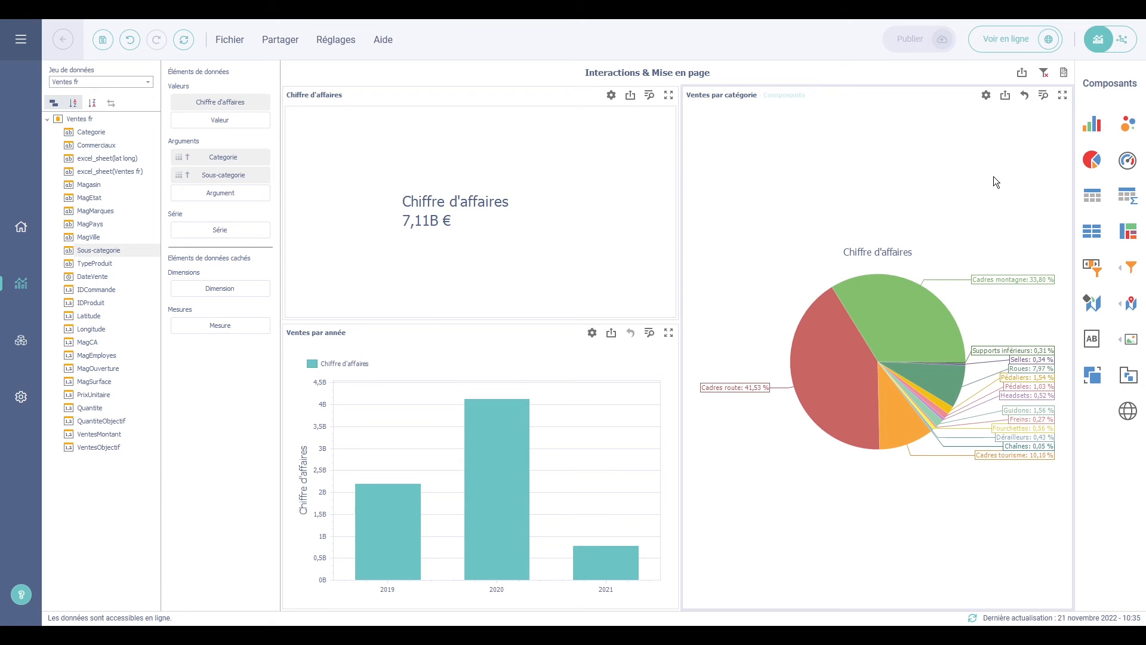
left_click(1025, 98)
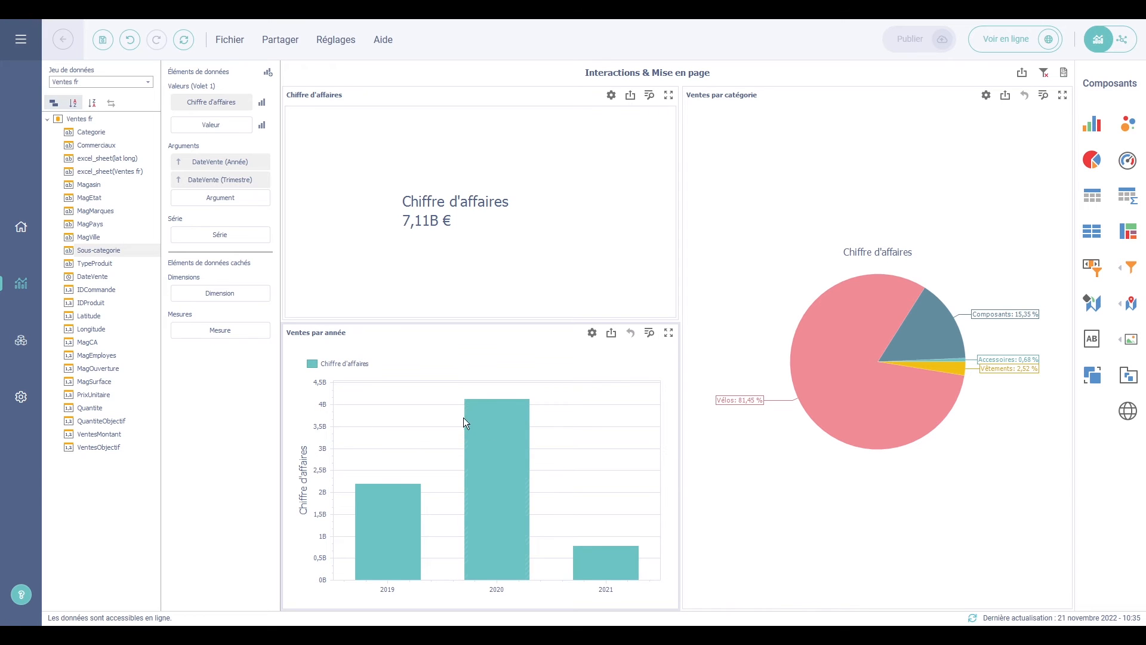
Rotate the Ventes par année chart so its bars run horizontally, using the Faire pivoter layout option
left_click(591, 332)
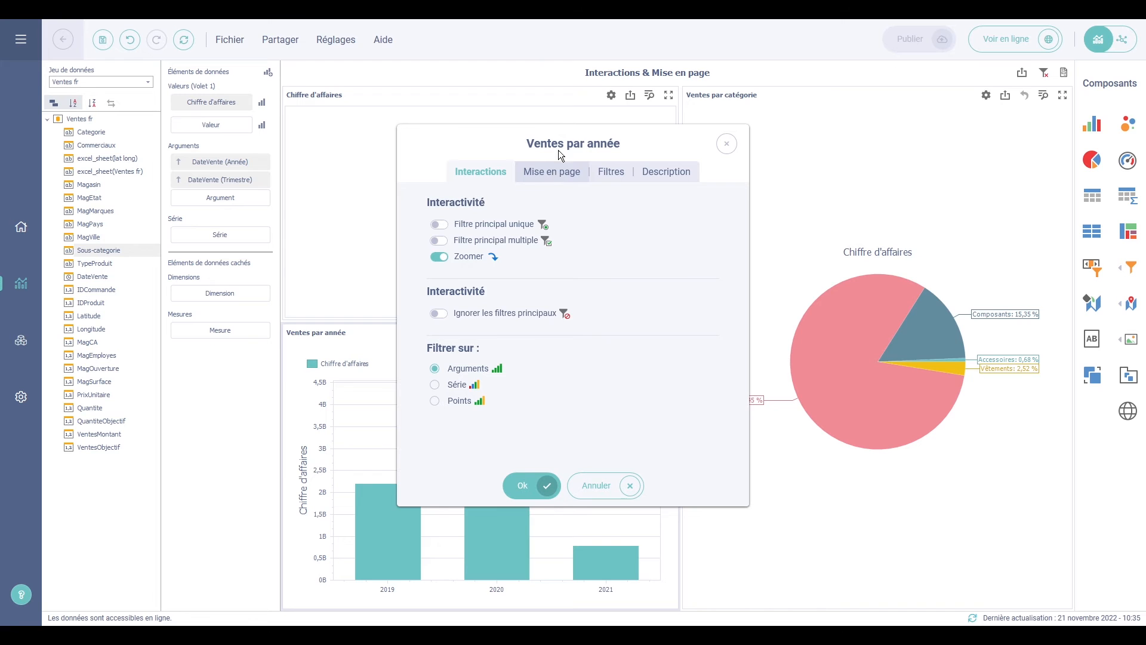
left_click(553, 171)
left_click_drag(580, 128, 872, 227)
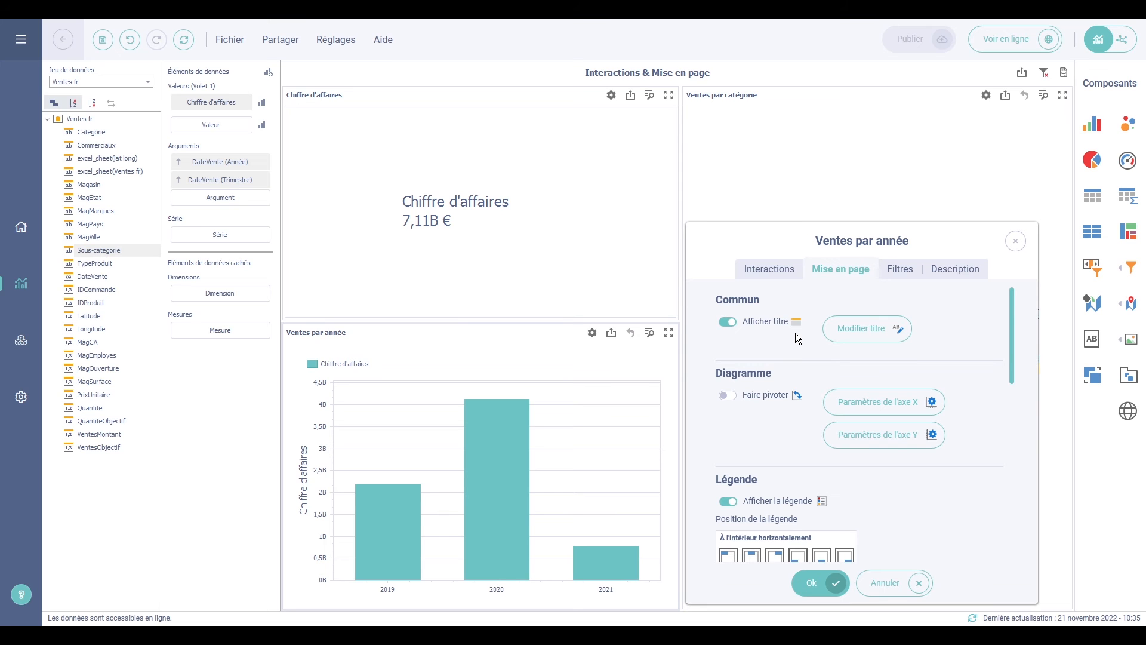
left_click(735, 393)
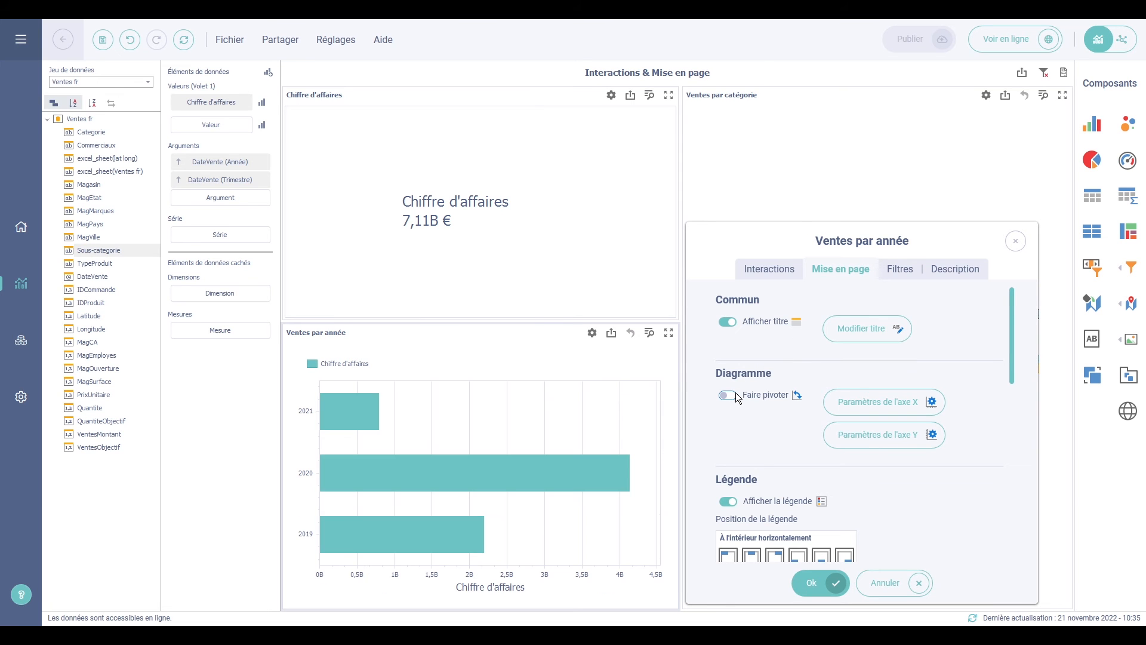
Examine the X-axis and Y-axis settings of the Ventes par année chart without changing them
left_click(840, 402)
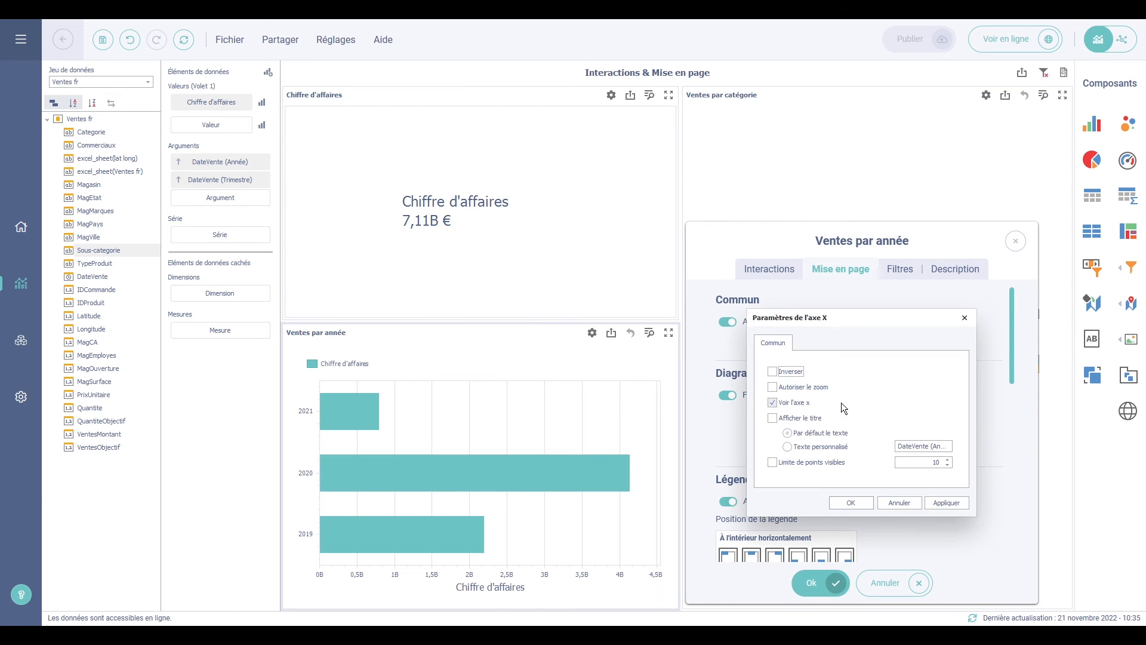
left_click(963, 317)
left_click(892, 429)
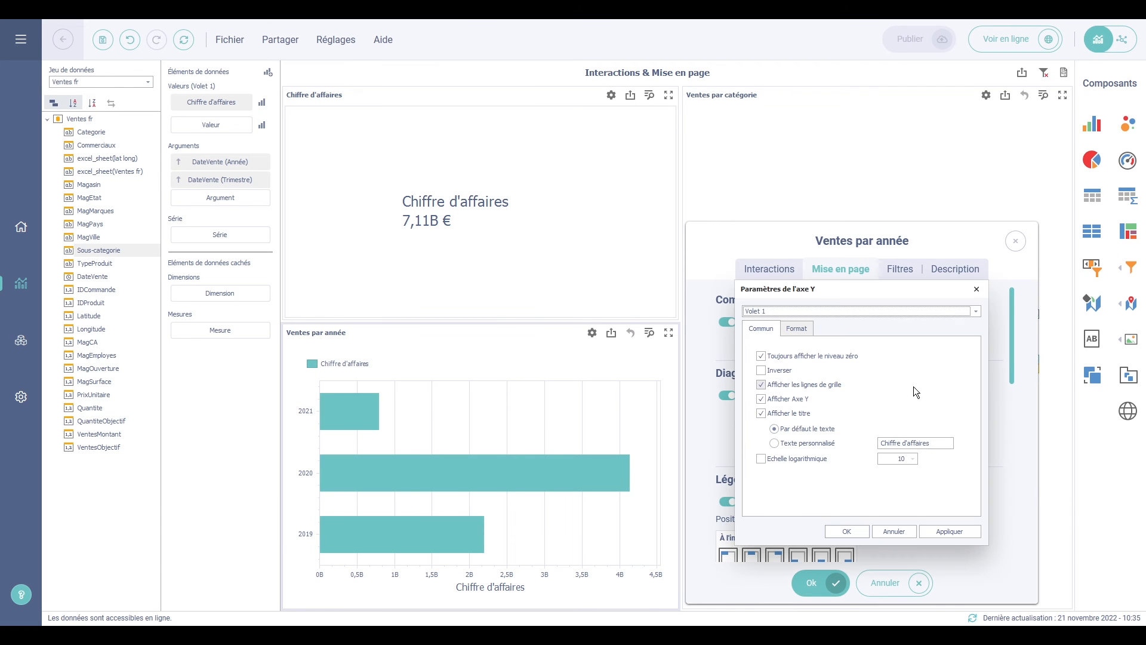
left_click(976, 291)
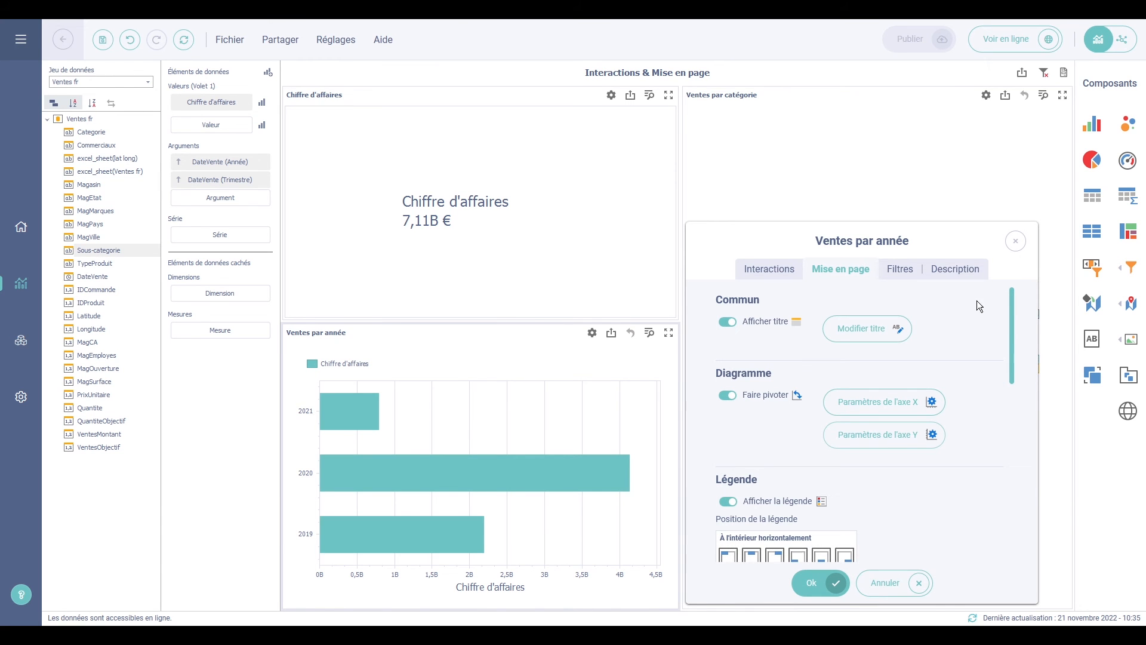
Try the point and area series types on the Ventes par année chart, and return it to the bar type
left_click_drag(1013, 336, 1032, 469)
scroll(1035, 476, "down", 1)
left_click(729, 393)
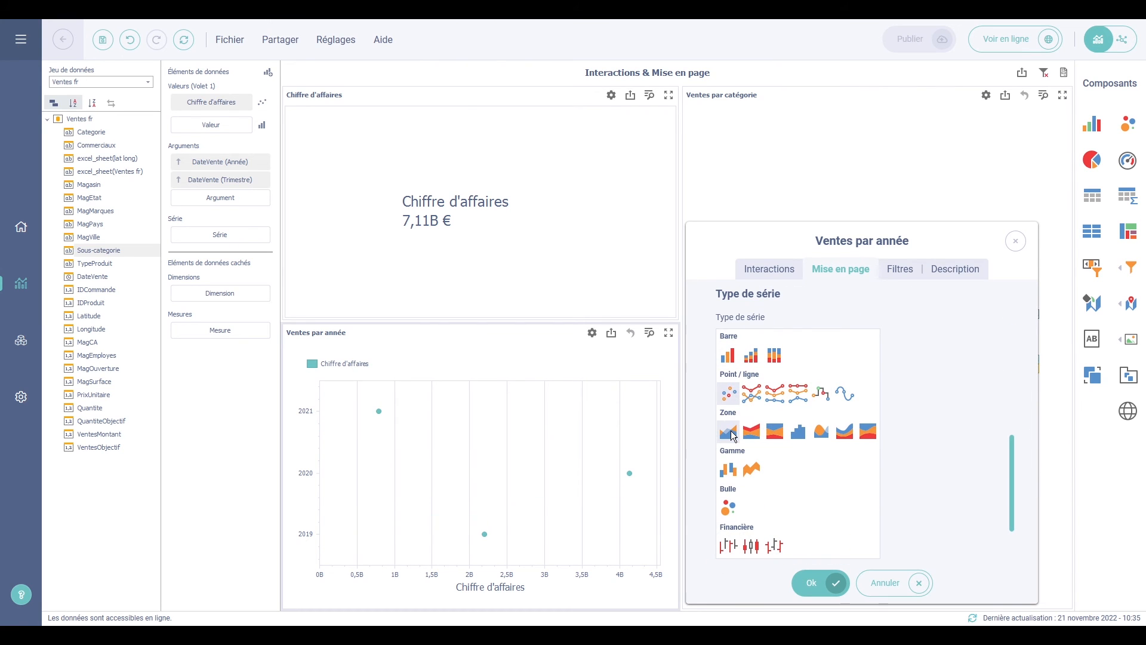
left_click(729, 431)
left_click(723, 360)
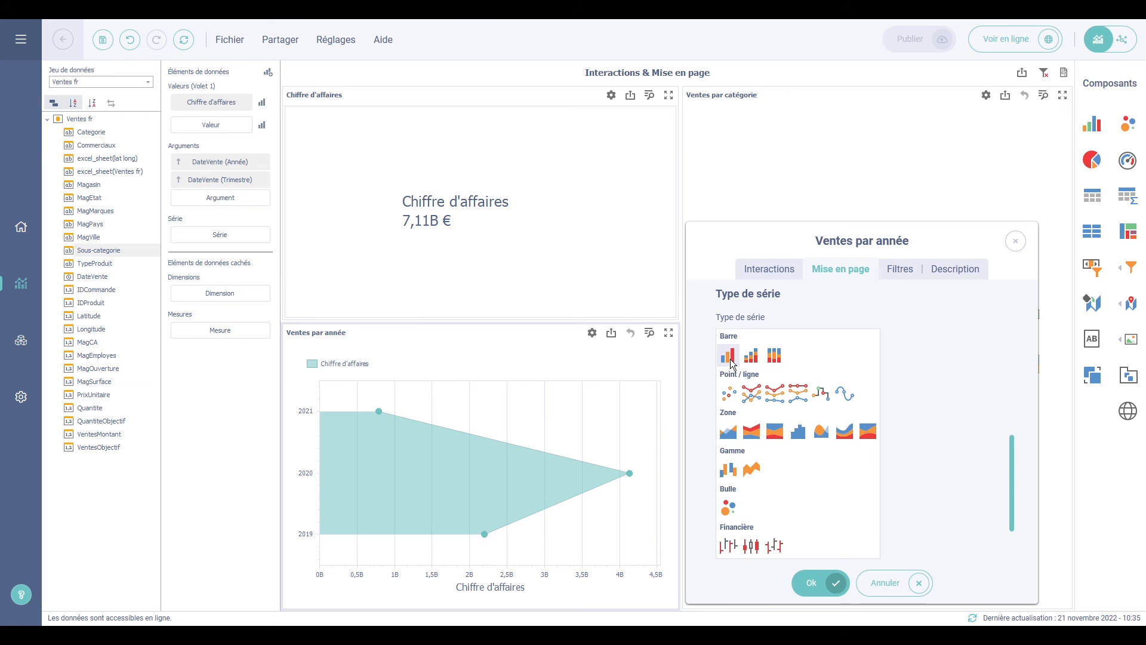
Hide and show the Ventes par année legend again, and place it outside horizontally, centred below the chart
left_click_drag(1010, 461, 983, 375)
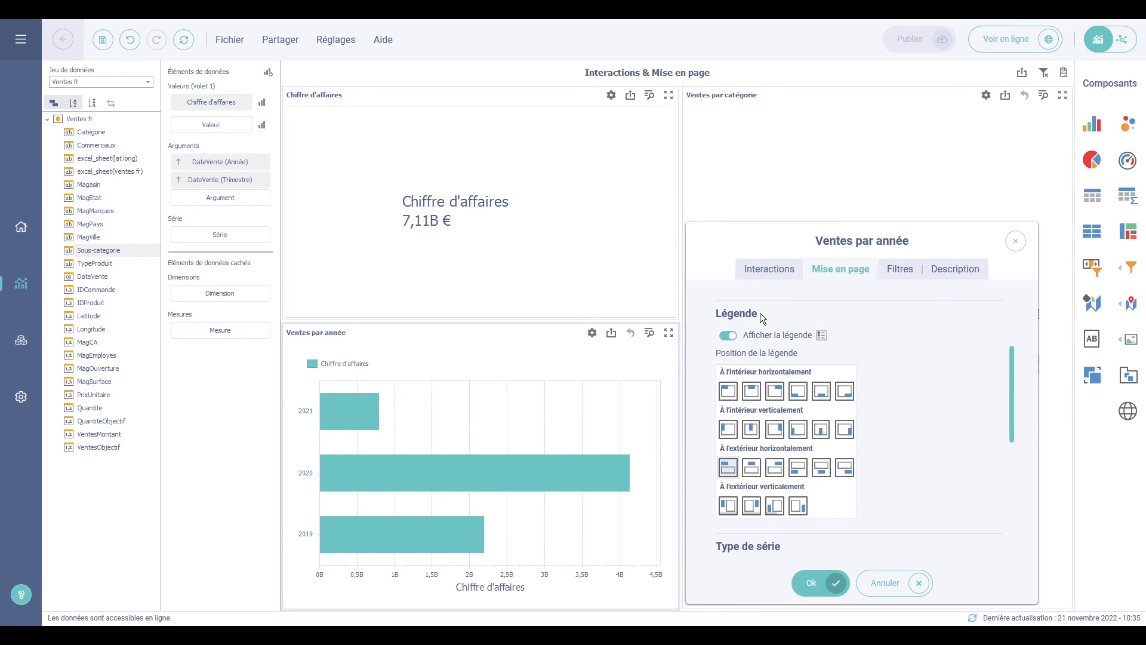
left_click(729, 336)
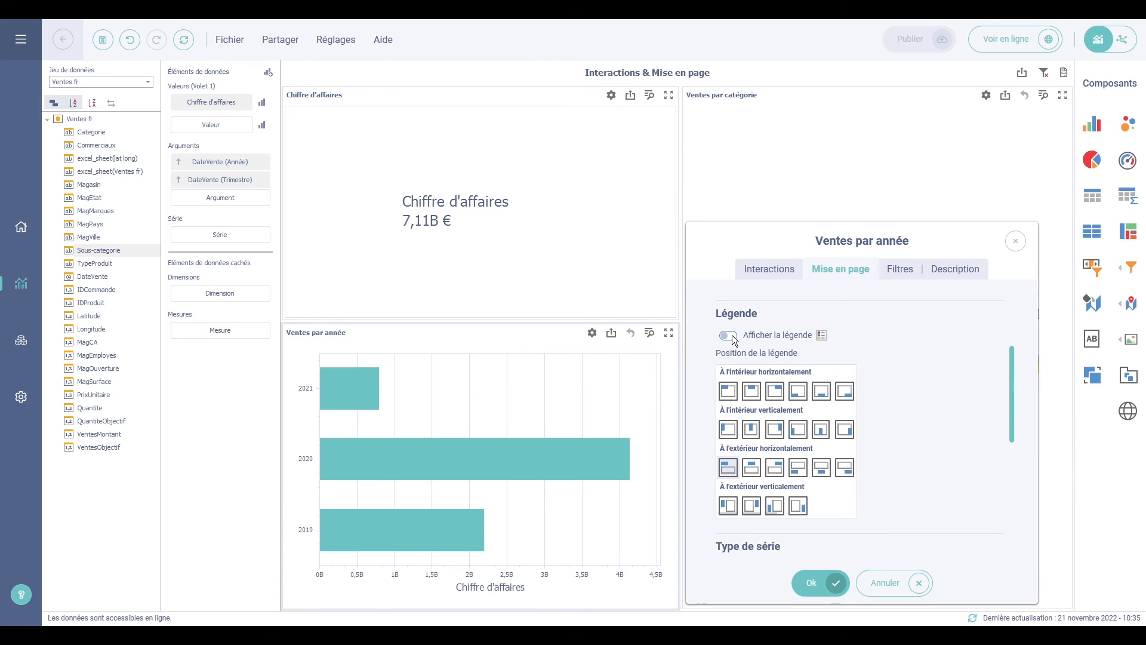
left_click(731, 337)
left_click(830, 468)
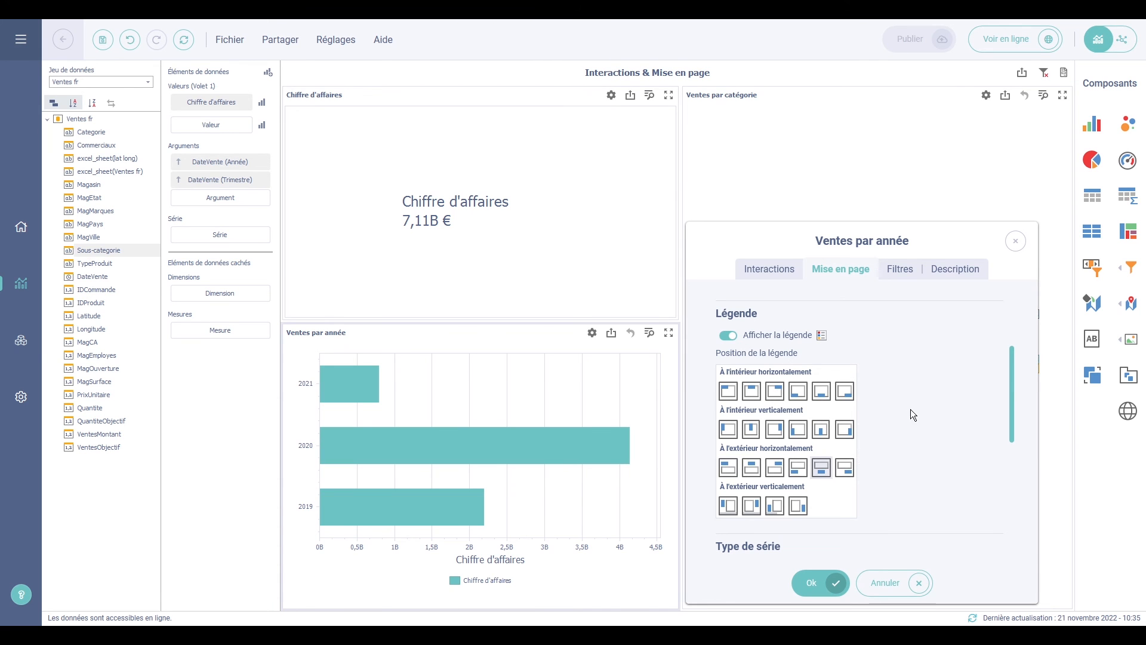
Review the global colour palette for the Categorie values from the Ventes par année layout settings
left_click_drag(1009, 387, 1011, 521)
left_click(904, 529)
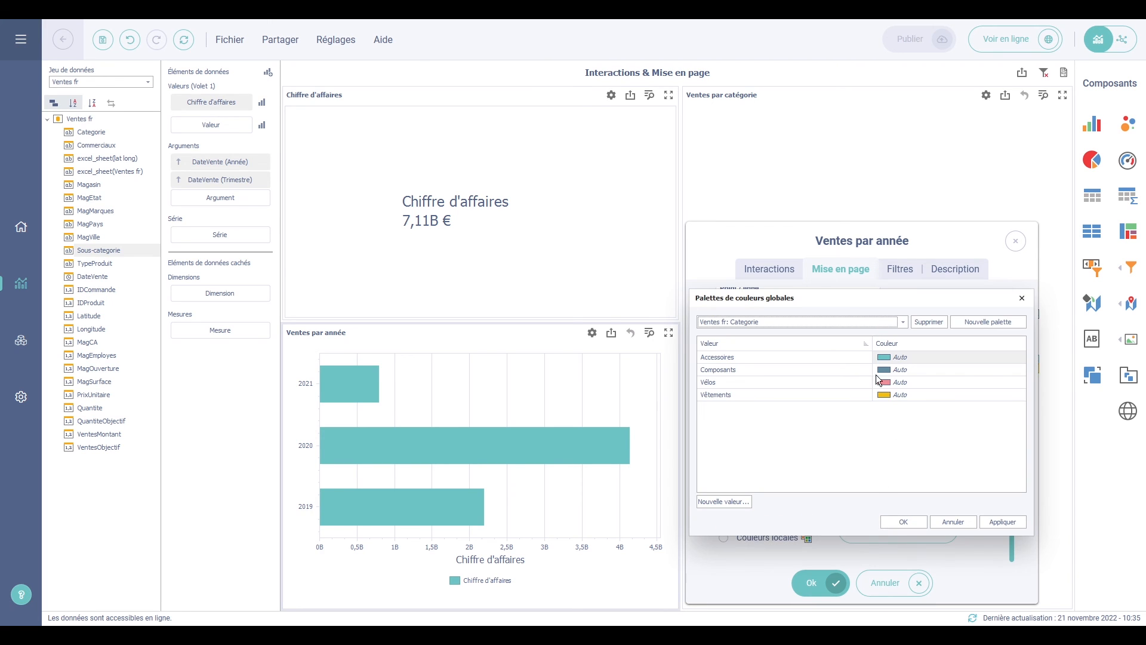
left_click(903, 522)
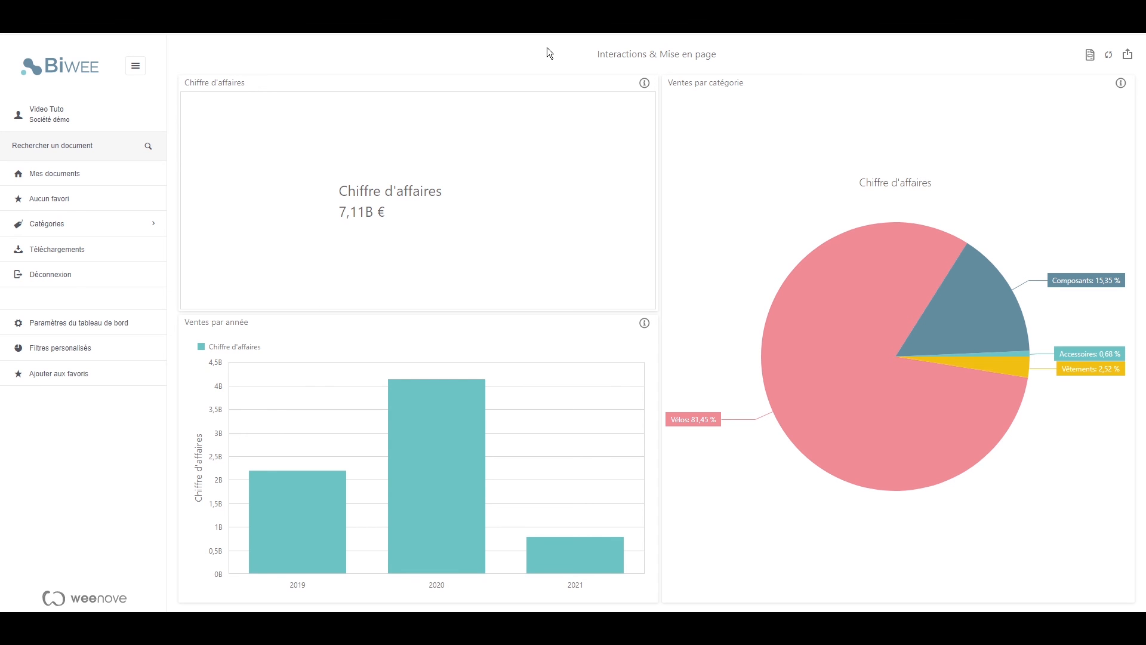
View the component information of the Ventes par année chart in the online BiWEE dashboard
mouse_move(554, 227)
mouse_move(575, 343)
mouse_move(647, 328)
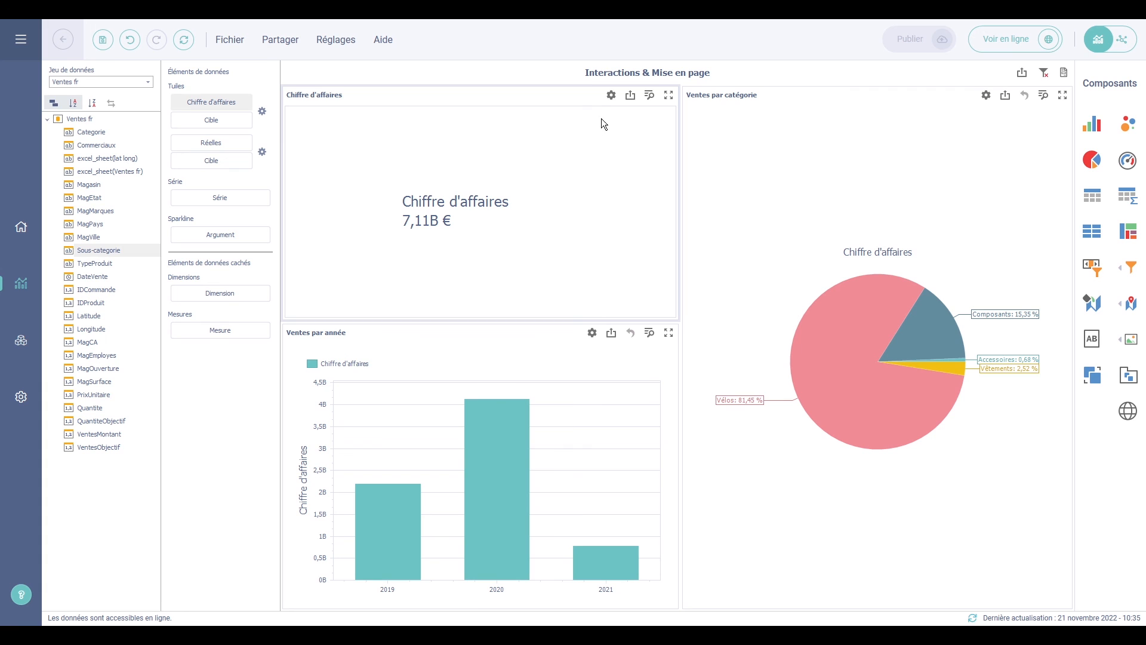
Add the description "Affichage du CA" to the Chiffre d'affaires component
left_click(610, 98)
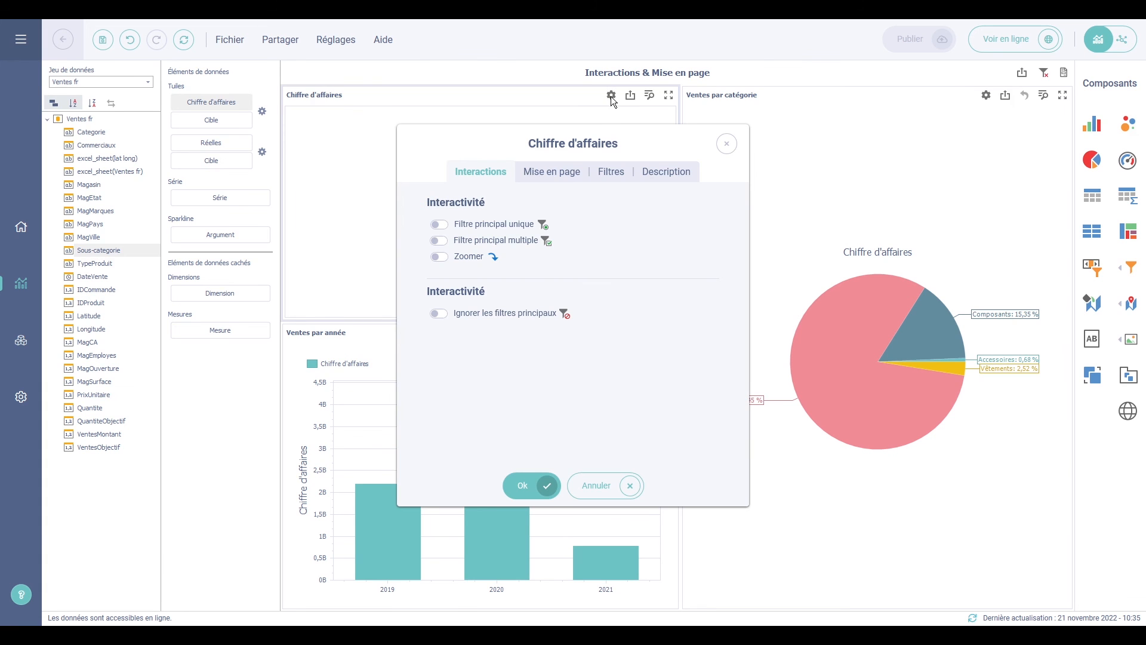
left_click(653, 168)
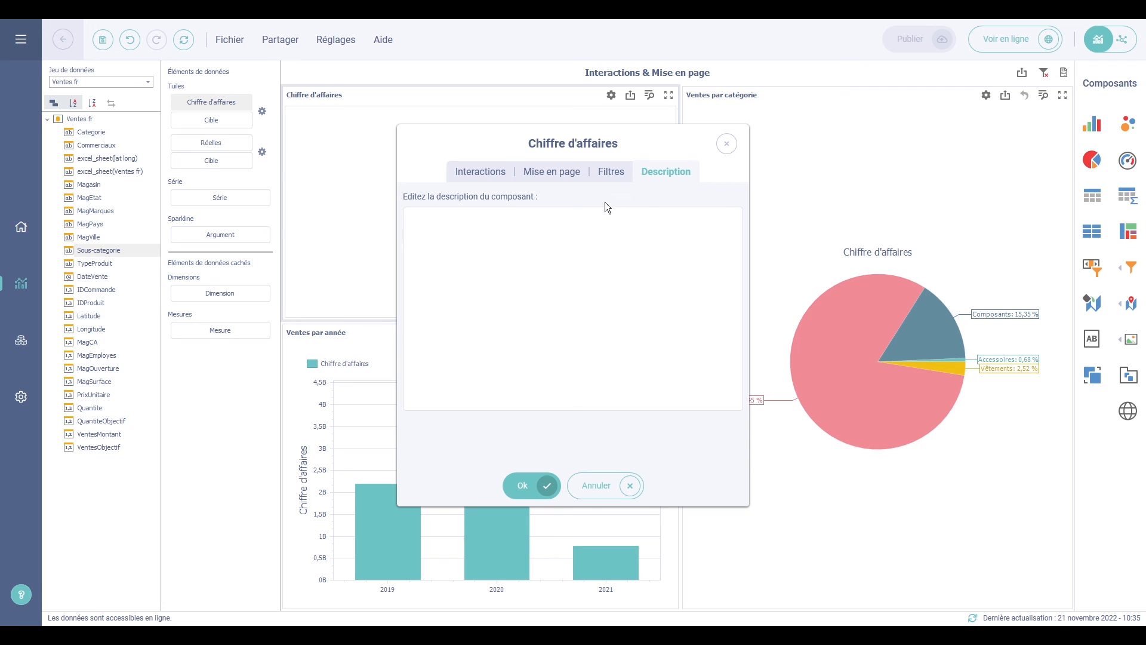
left_click(532, 243)
type("Affichage du CA")
left_click(525, 481)
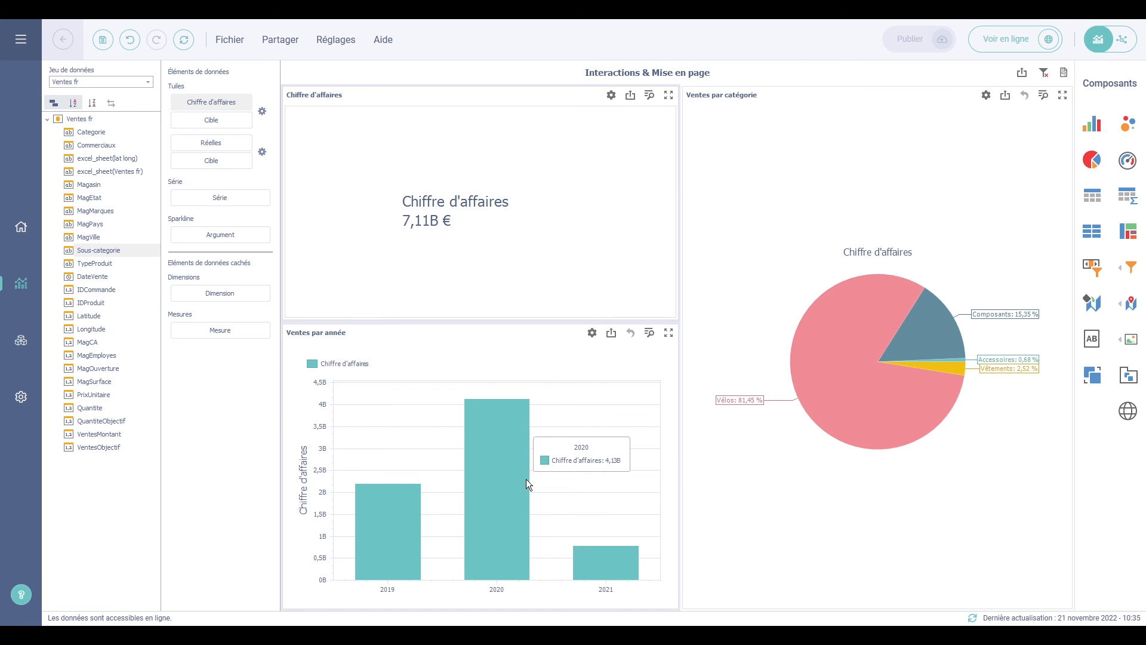